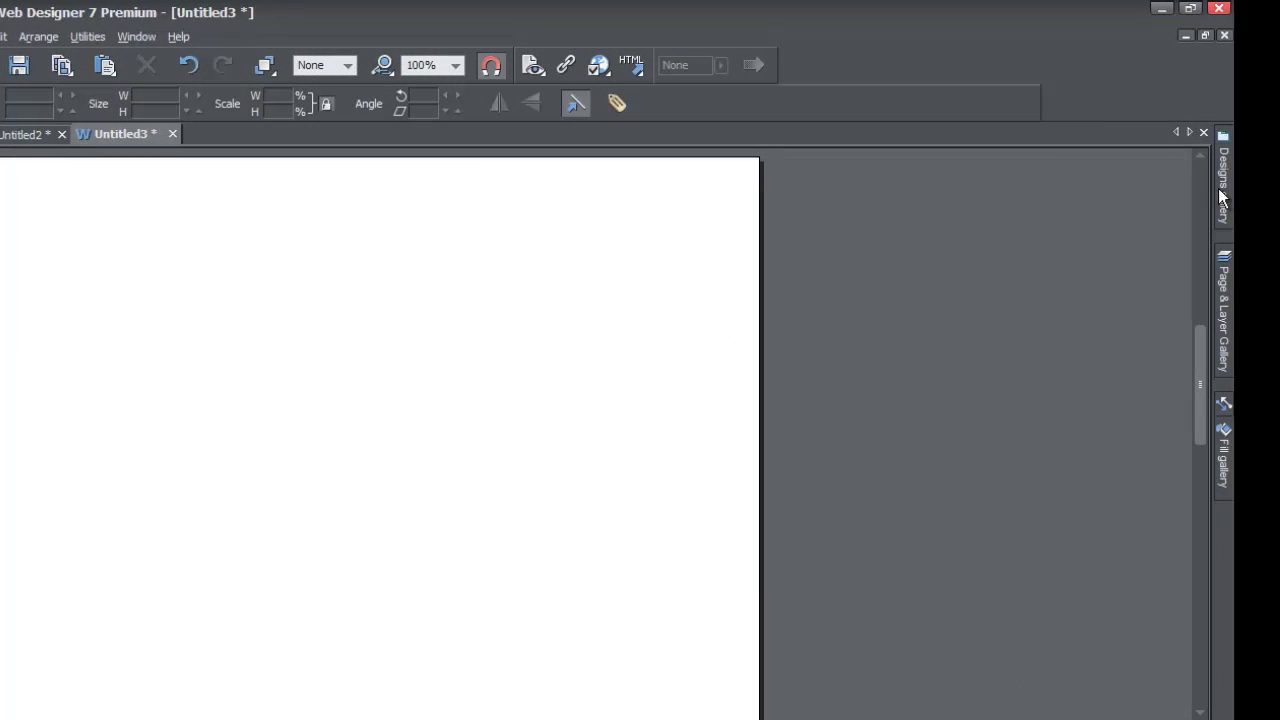
# Open and pin the Designs gallery, and expand the Eyecatcher folder under Widgets, Forms and More.
pyautogui.click(1222, 196)
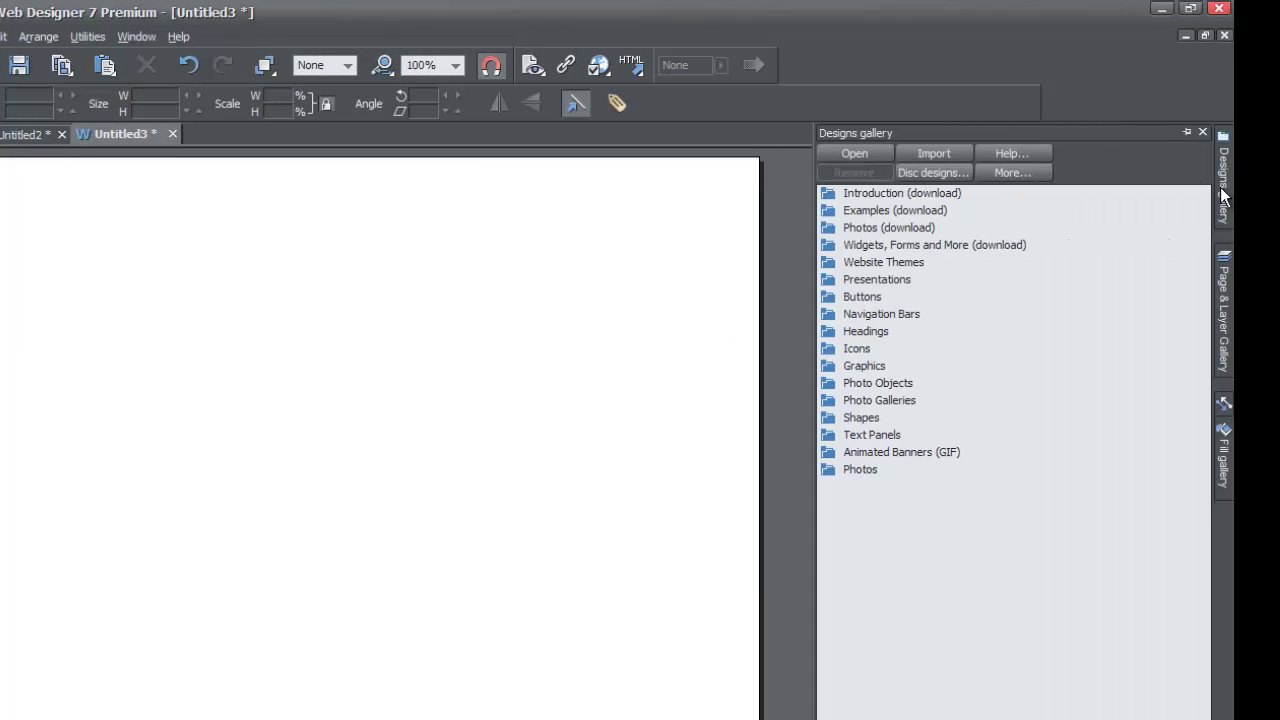
pyautogui.click(1182, 134)
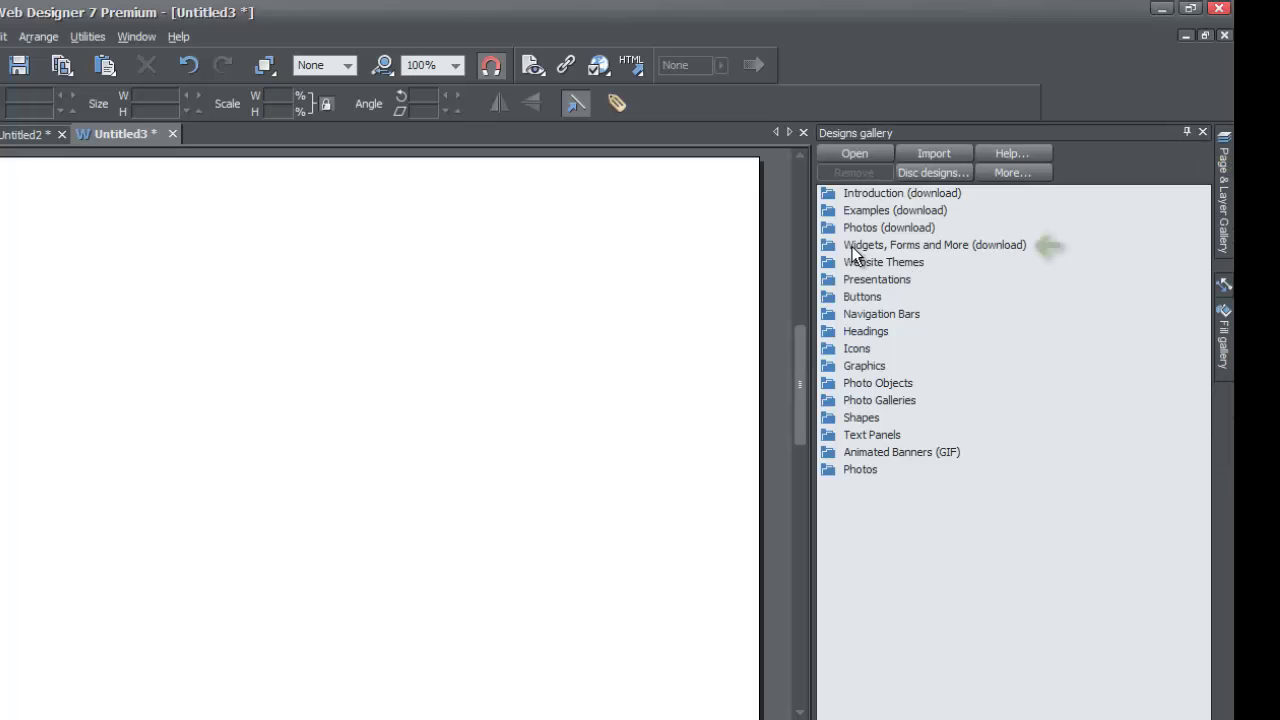
pyautogui.moveTo(829, 246)
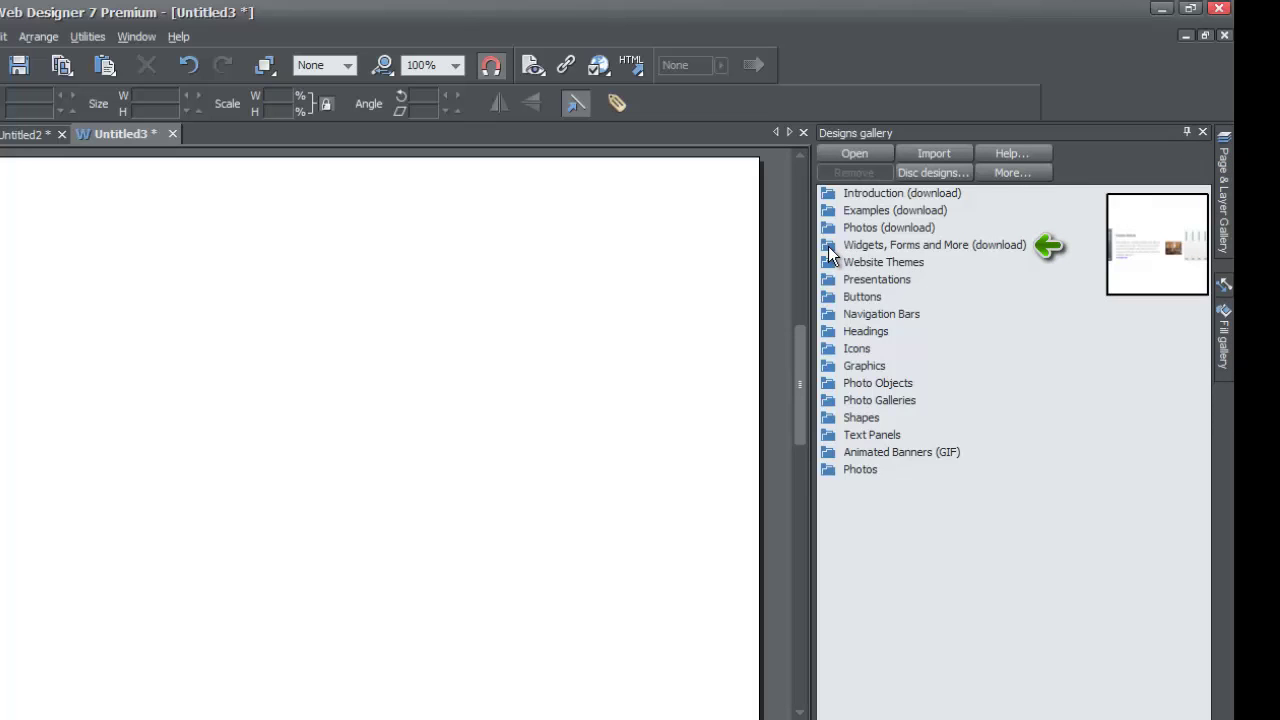
pyautogui.click(828, 246)
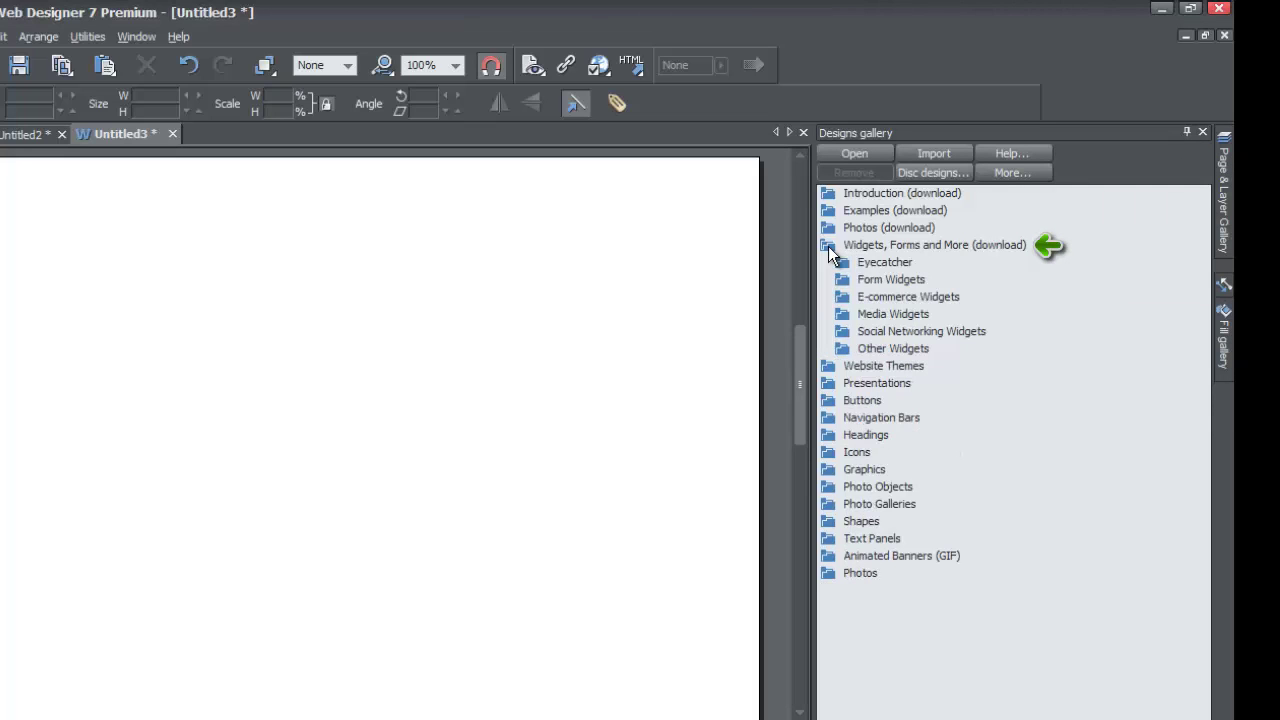
pyautogui.moveTo(839, 262)
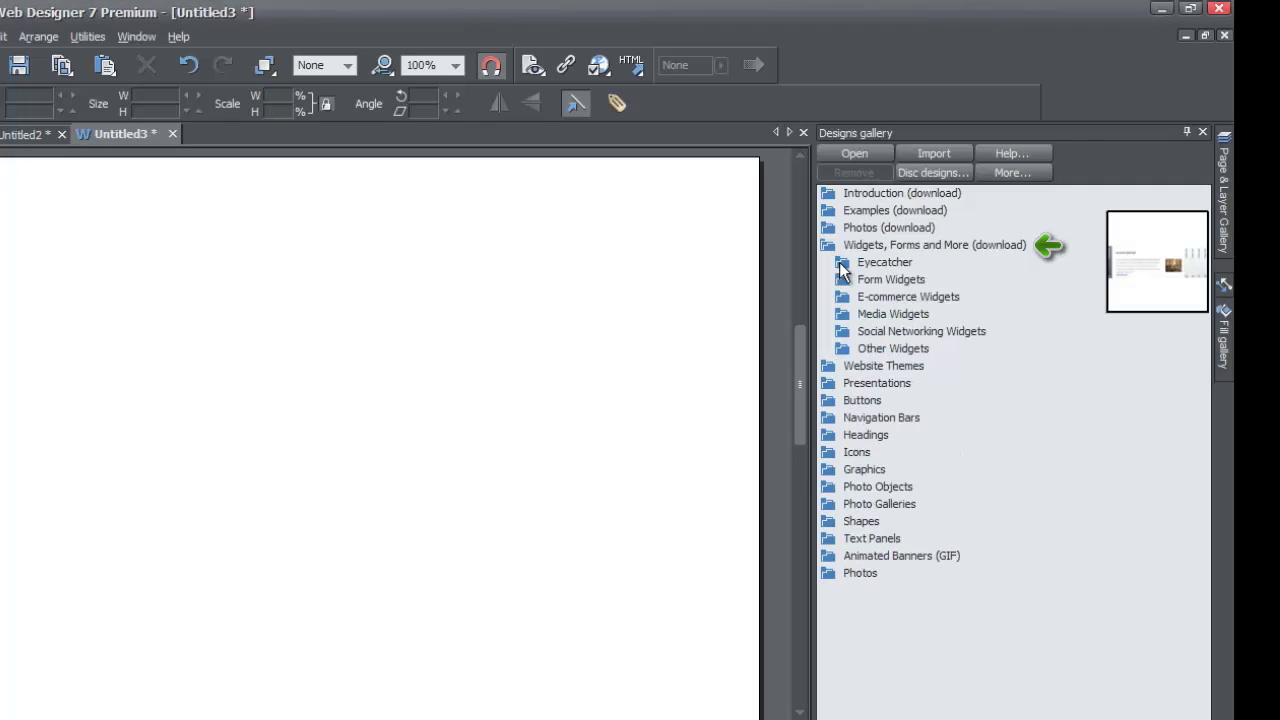
pyautogui.click(839, 262)
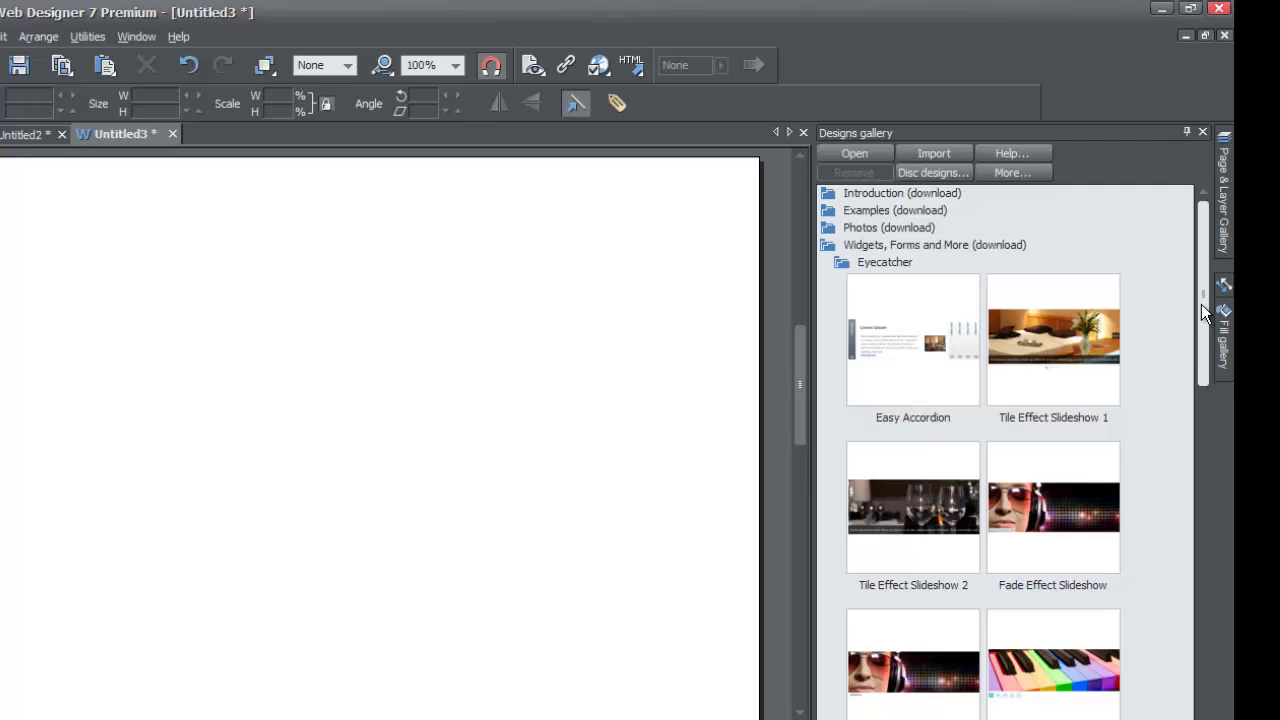
# Place the Cloud Gallery 1 widget on the blank page of Untitled3 and open it for editing.
pyautogui.moveTo(1203, 303); pyautogui.dragTo(1189, 552)
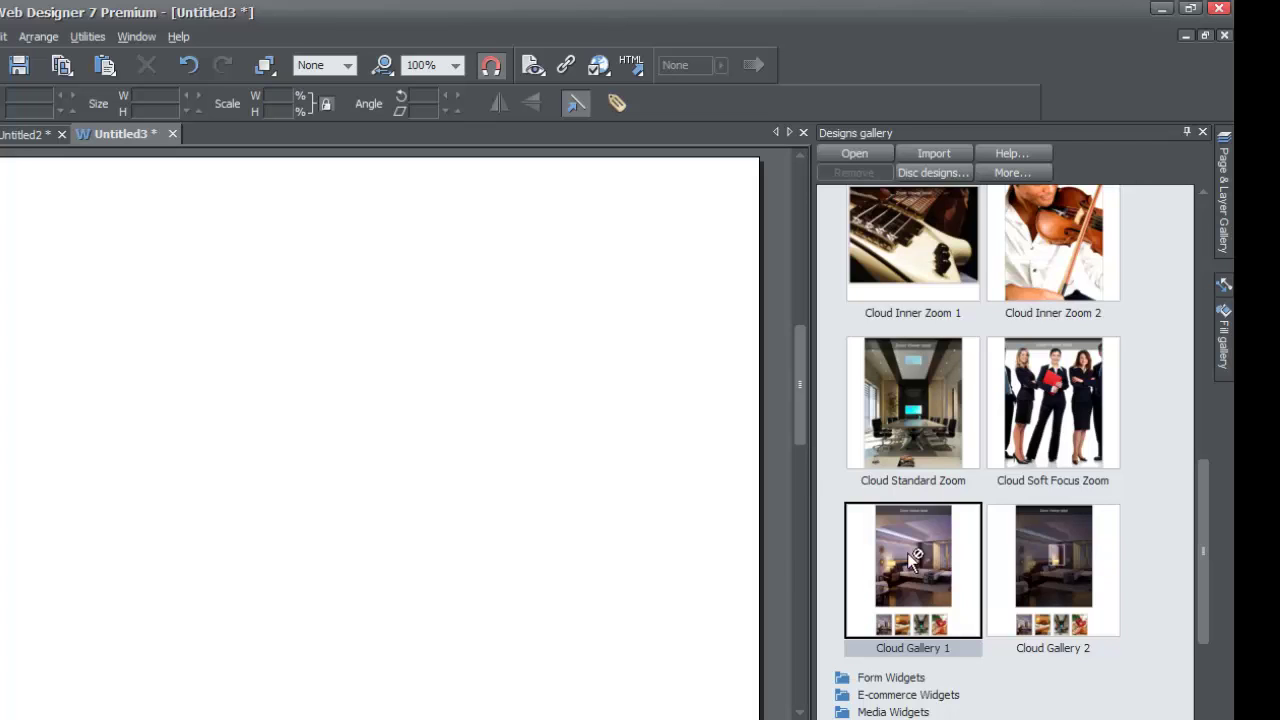
pyautogui.moveTo(918, 565); pyautogui.dragTo(356, 441)
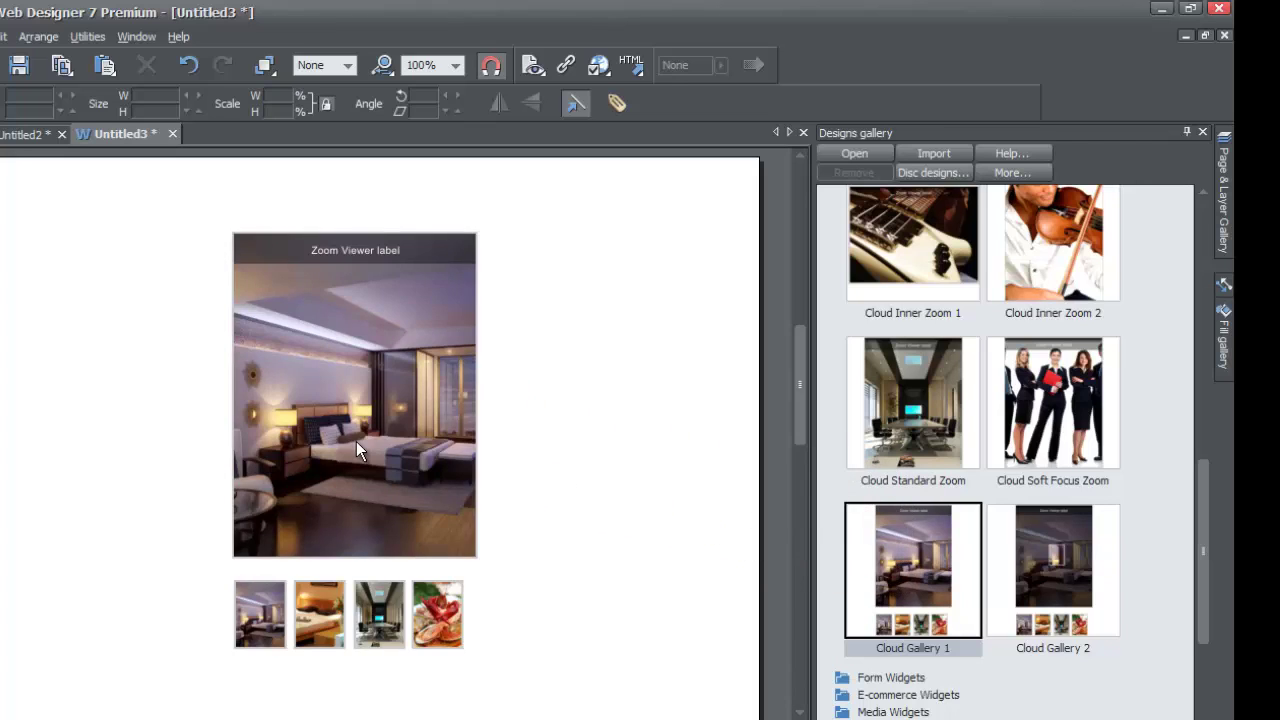
pyautogui.doubleClick(380, 377)
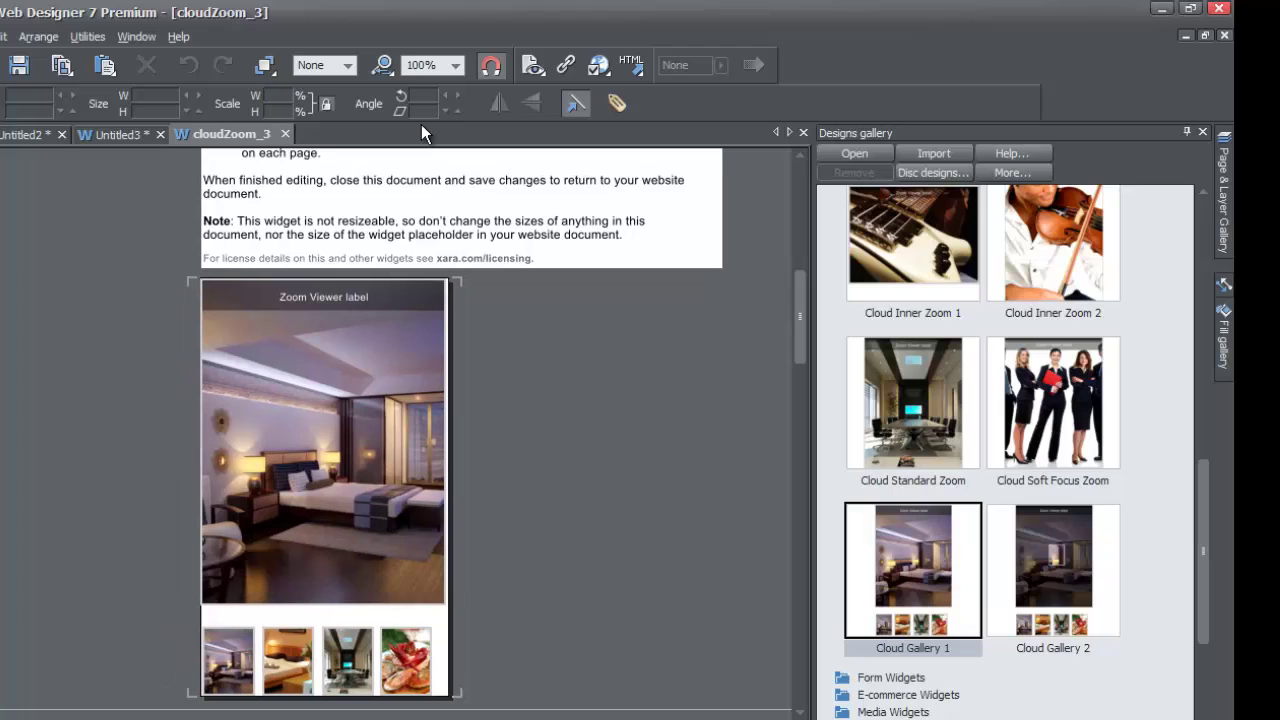
# Replace the "Zoom Viewer label" text on the widget's first page with "Hotel Suite" and deselect it.
pyautogui.click(455, 65)
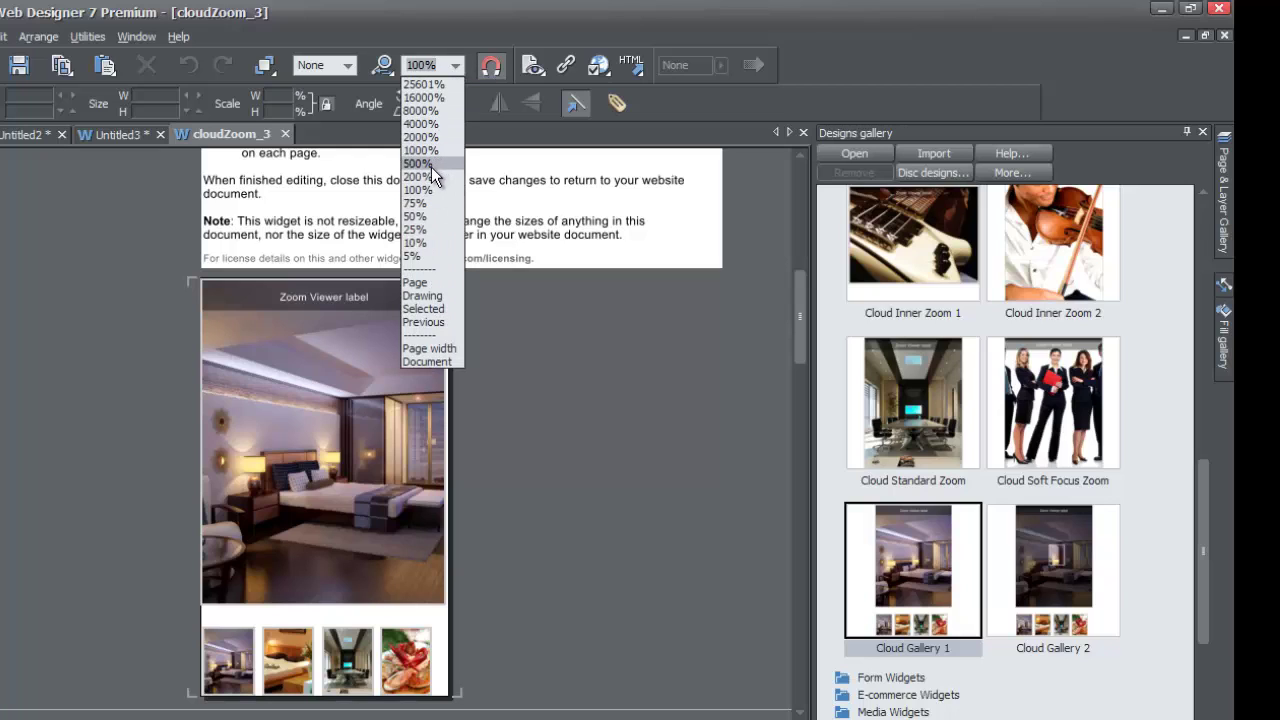
pyautogui.click(426, 176)
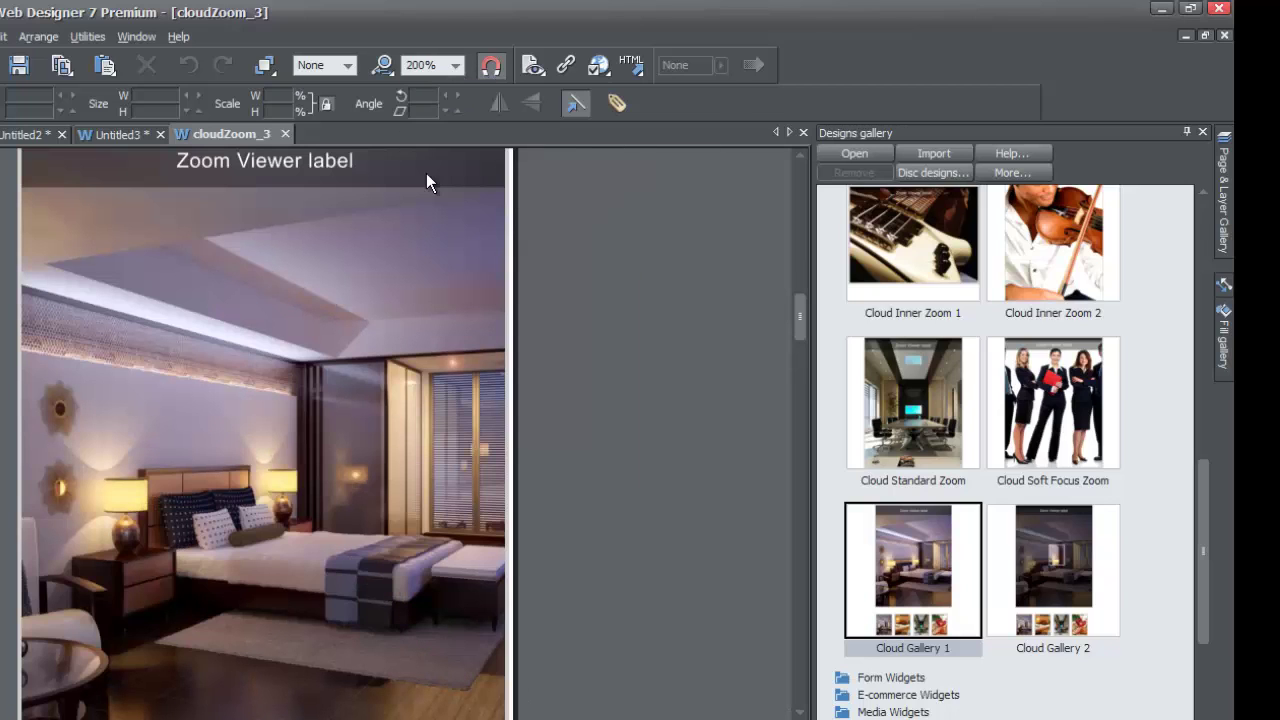
pyautogui.moveTo(462, 610); pyautogui.dragTo(600, 610)
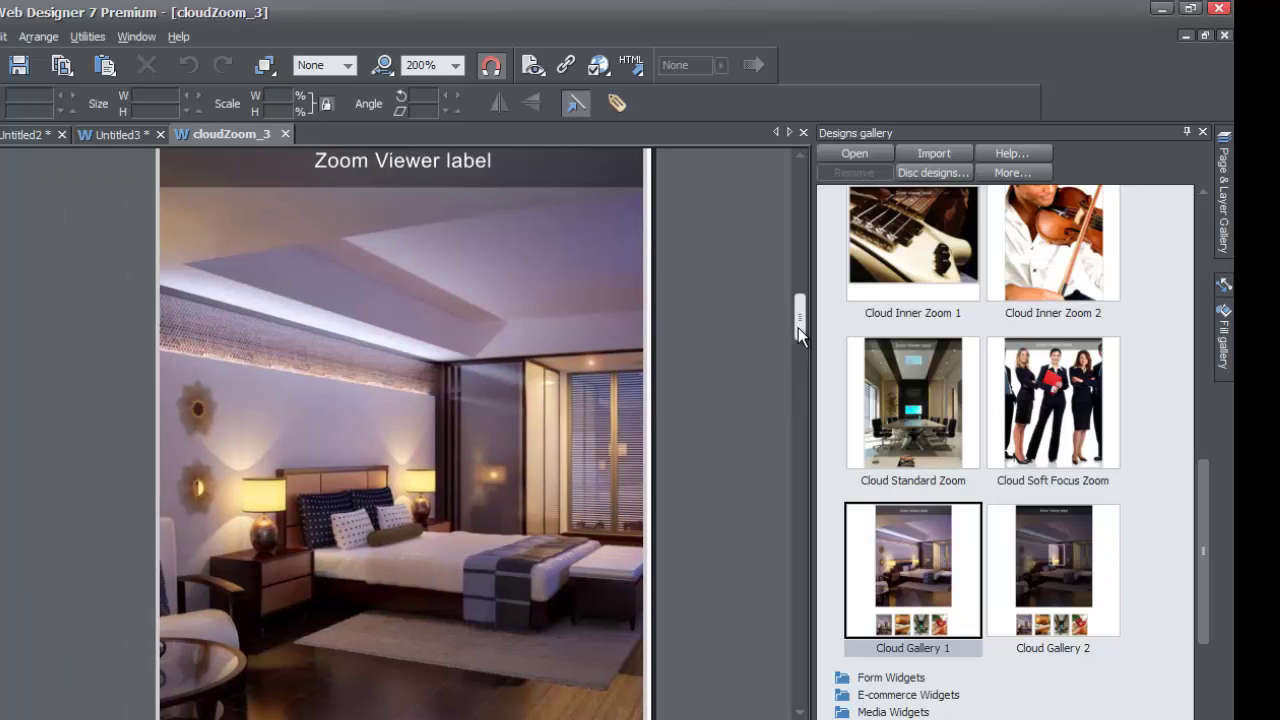
pyautogui.moveTo(798, 327); pyautogui.dragTo(798, 321)
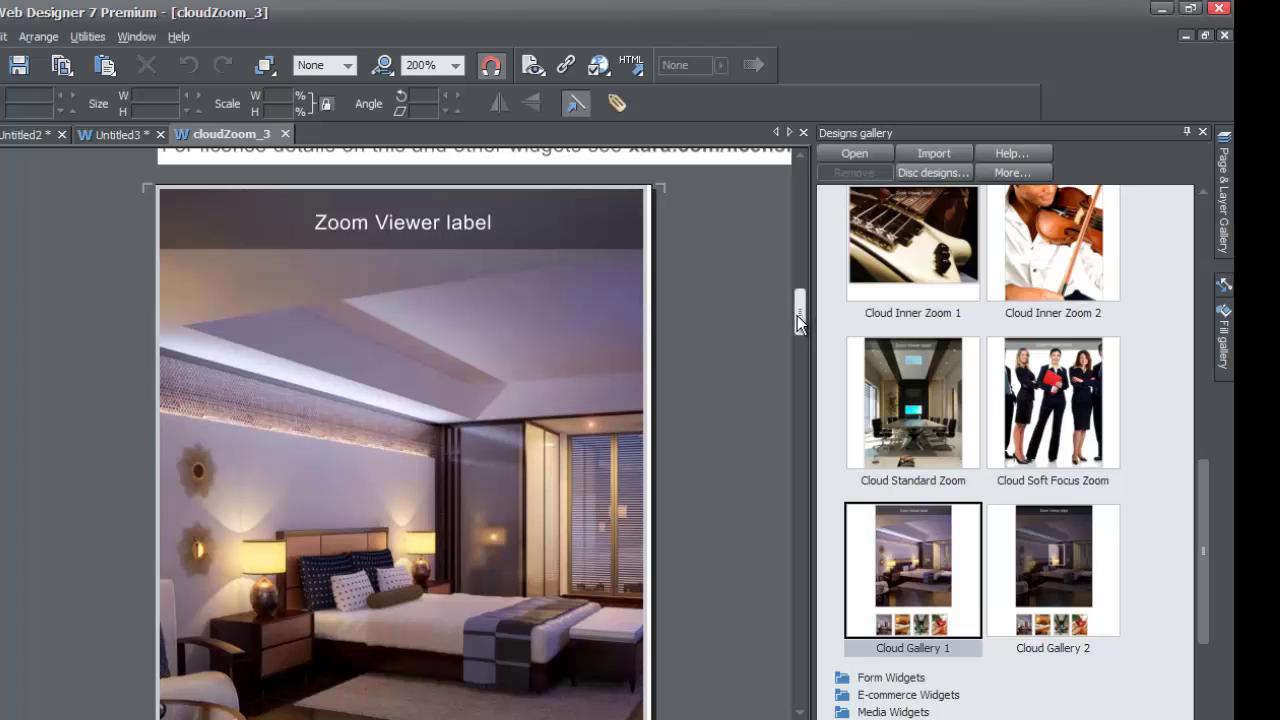
pyautogui.moveTo(797, 315); pyautogui.dragTo(796, 348)
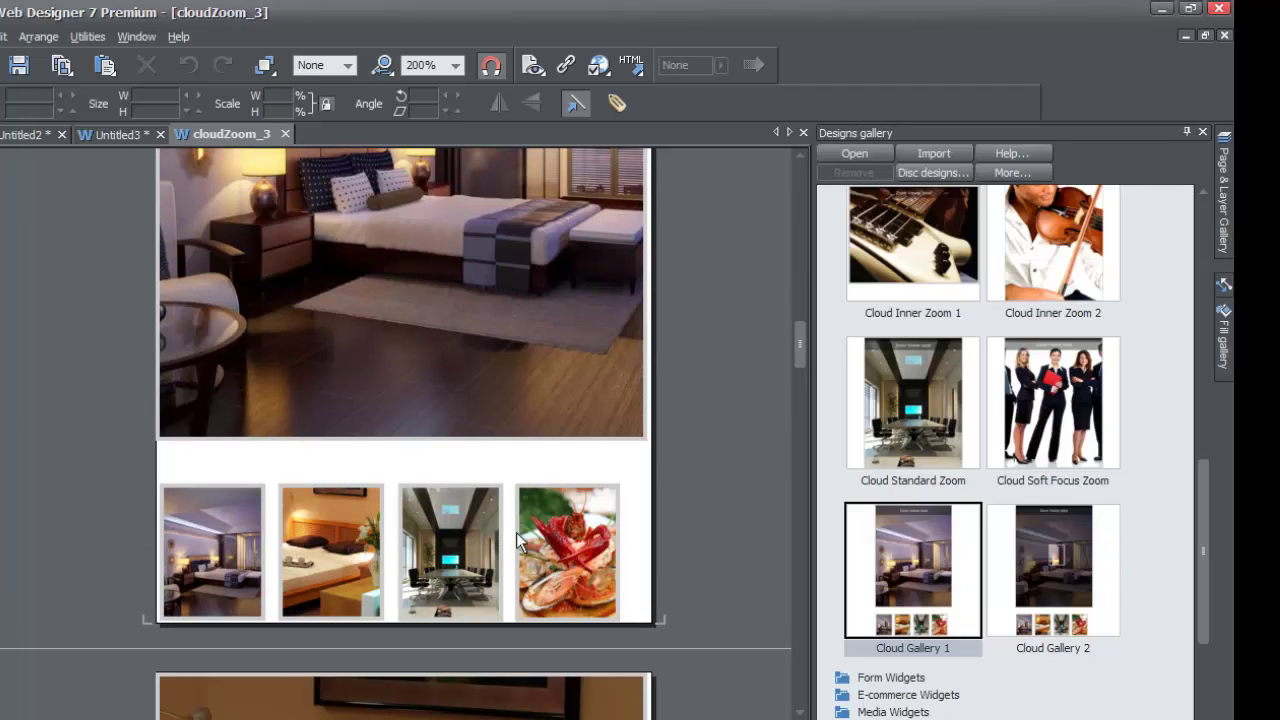
pyautogui.moveTo(803, 359); pyautogui.dragTo(798, 322)
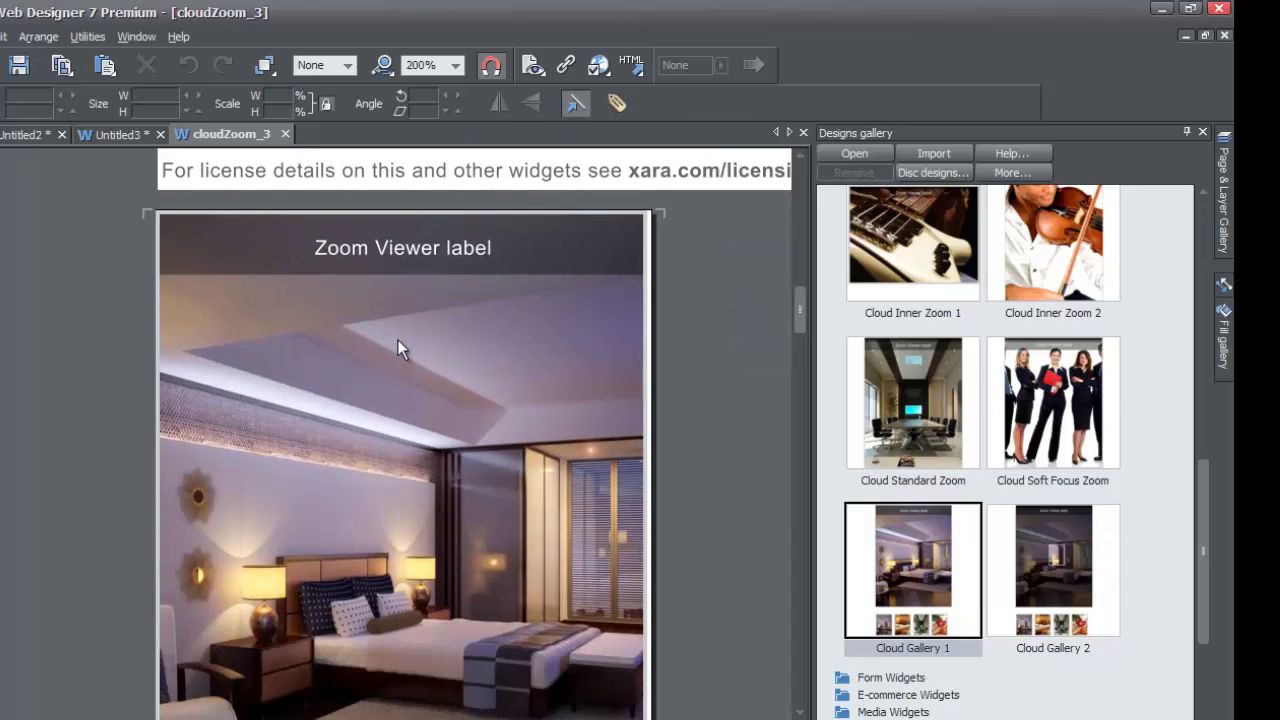
pyautogui.doubleClick(345, 253)
pyautogui.moveTo(313, 245); pyautogui.dragTo(526, 238)
pyautogui.write('Hot')
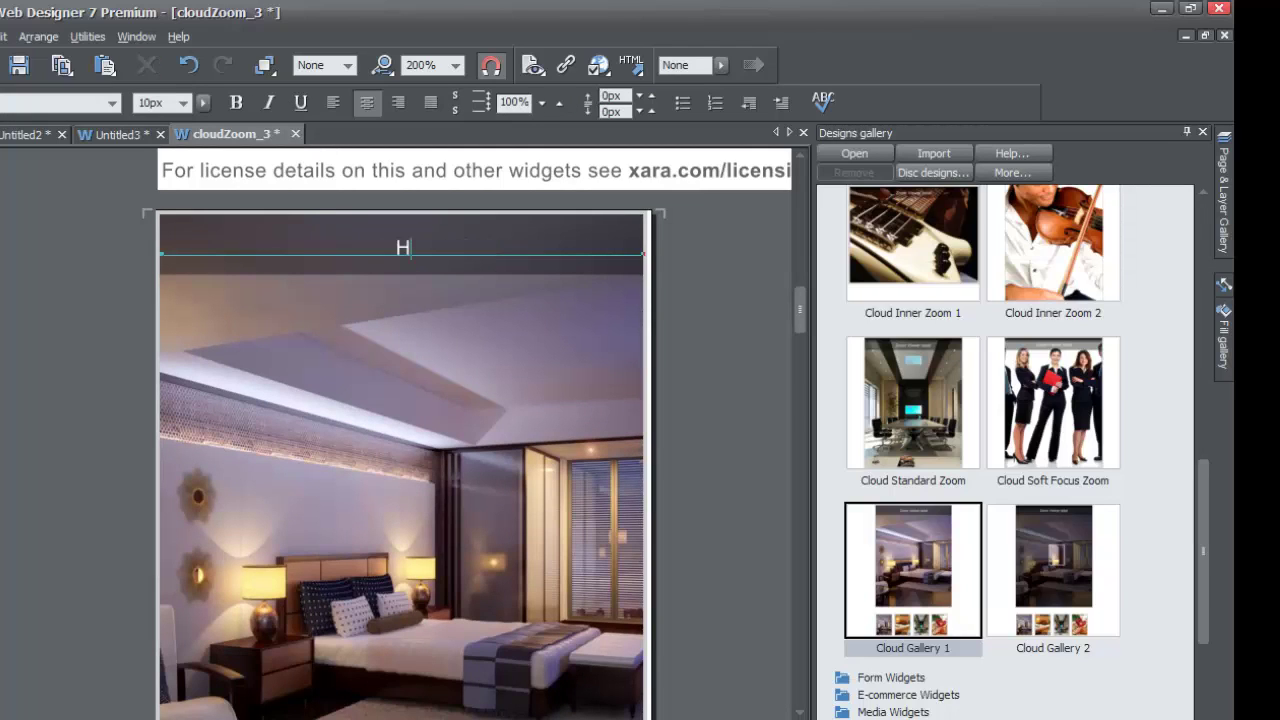
pyautogui.write('el Suiy')
pyautogui.press('BackSpace')
pyautogui.write('te')
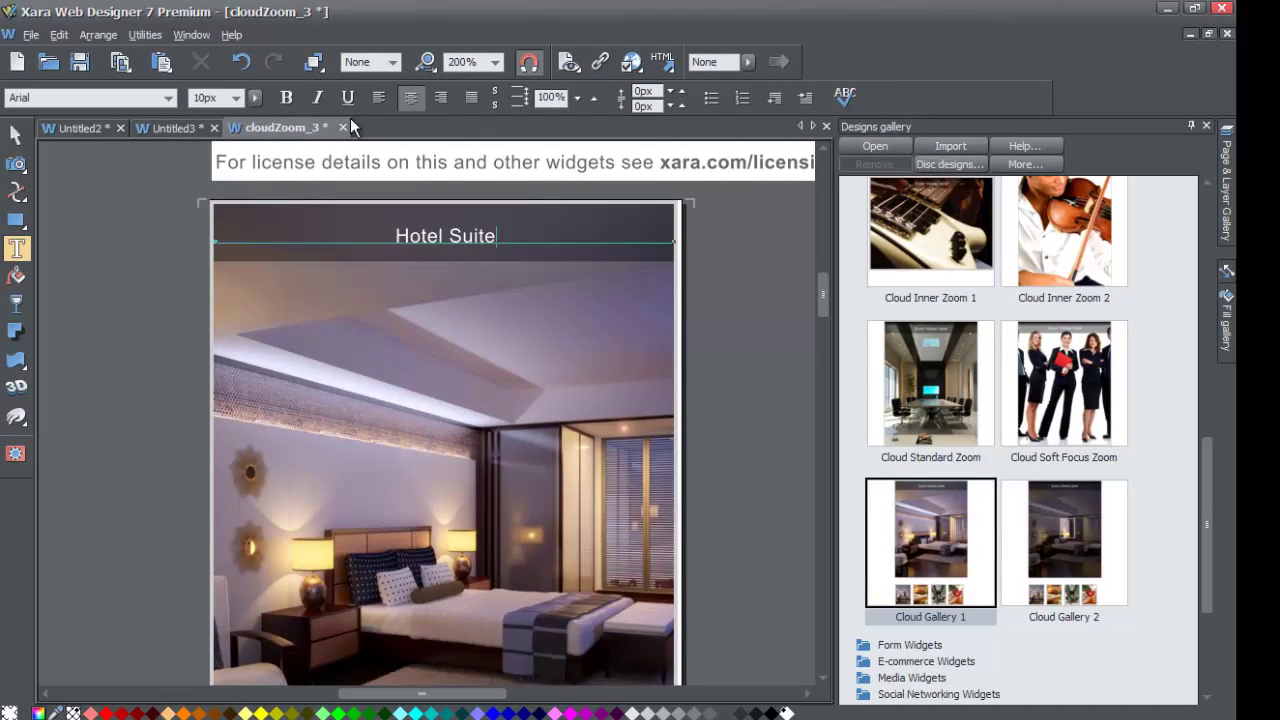
pyautogui.click(17, 138)
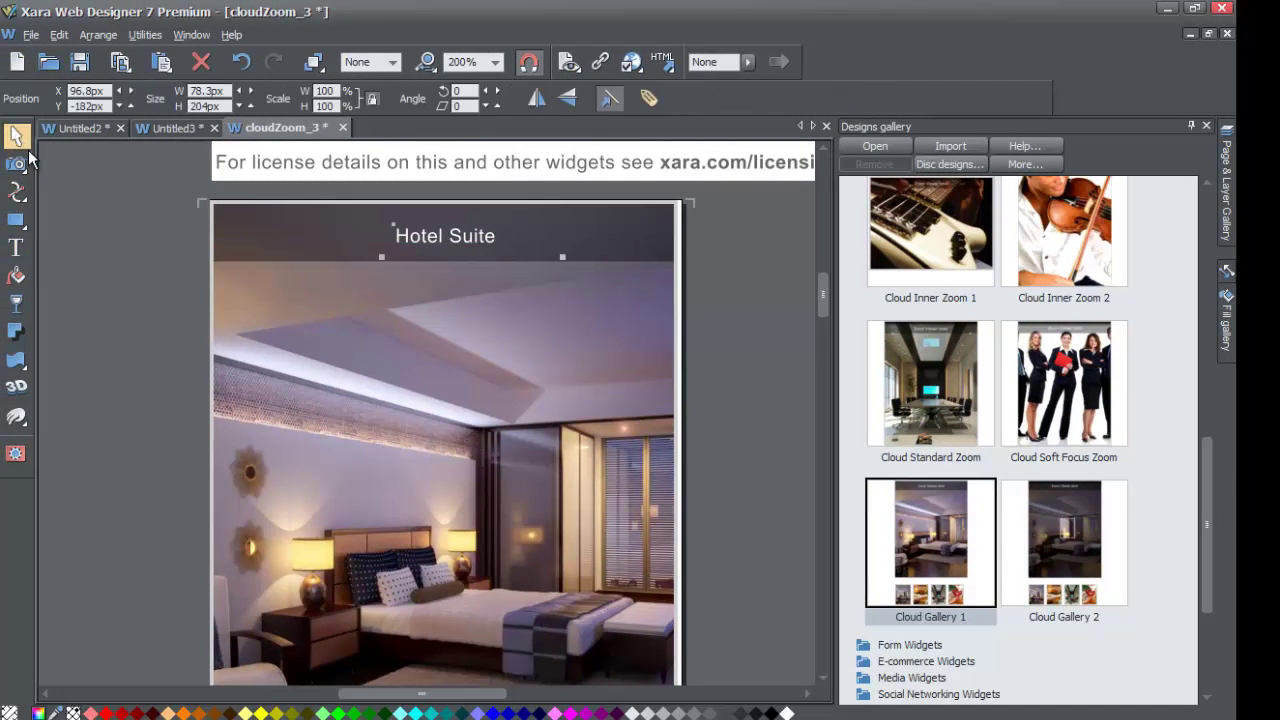
pyautogui.click(96, 233)
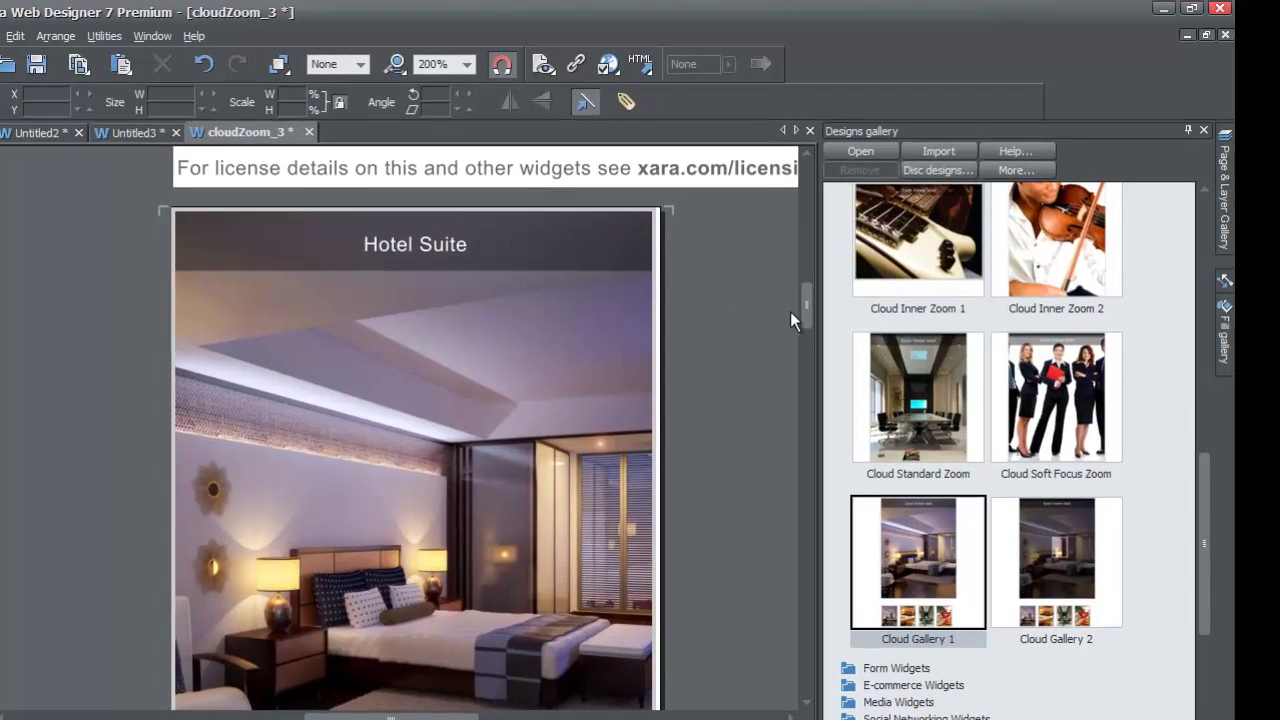
# Open the Sample Pictures folder inside My Pictures.
pyautogui.moveTo(796, 312)
pyautogui.mouseDown()
pyautogui.moveTo(792, 326)
pyautogui.moveTo(794, 311)
pyautogui.mouseUp()
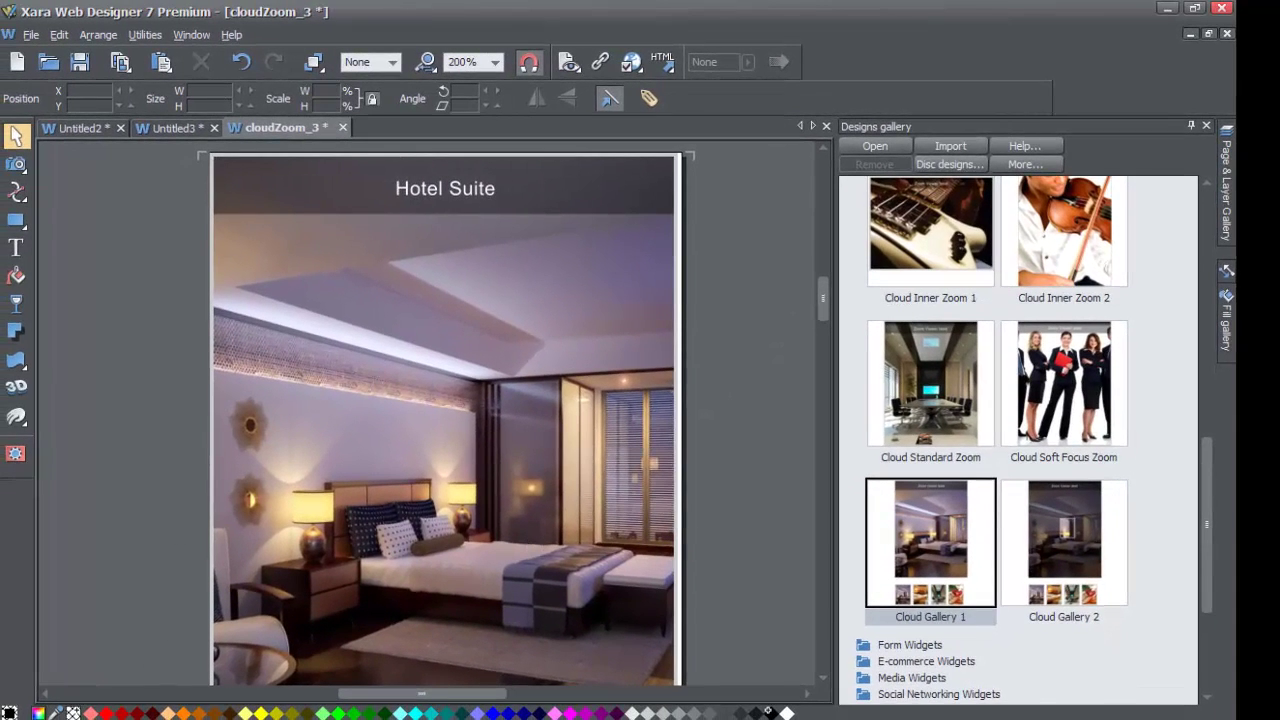
pyautogui.click(66, 712)
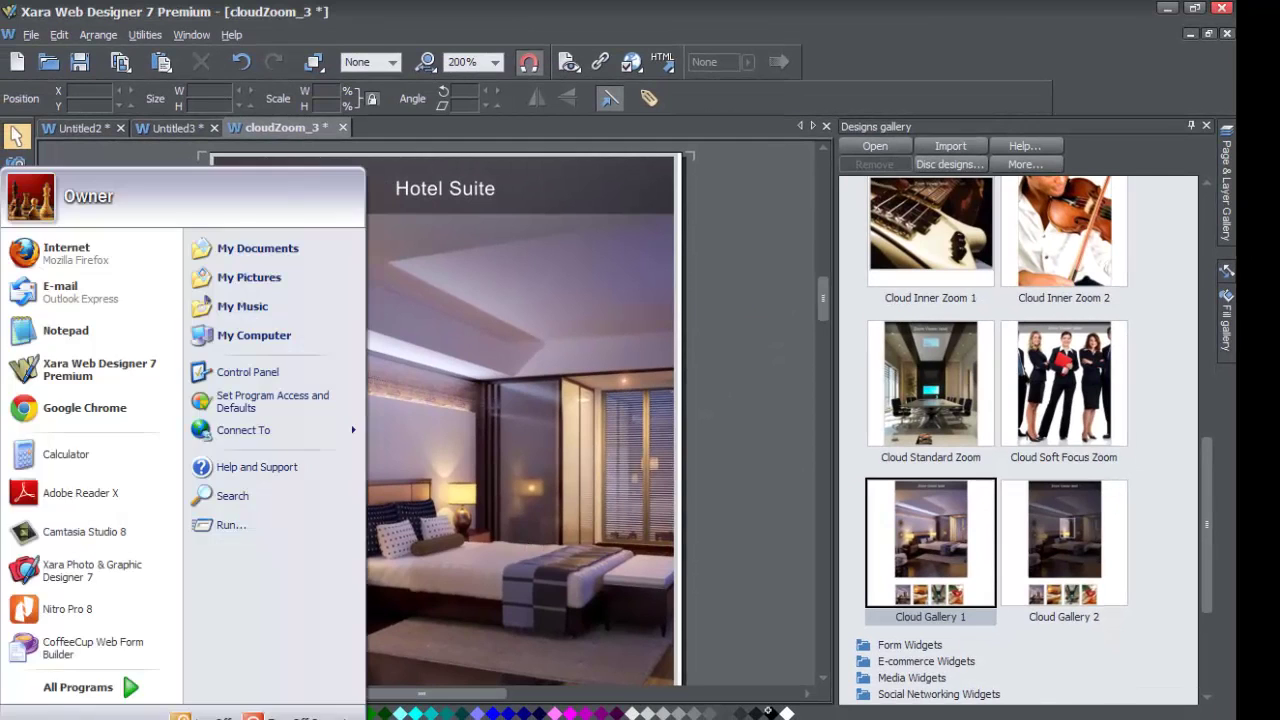
pyautogui.click(249, 278)
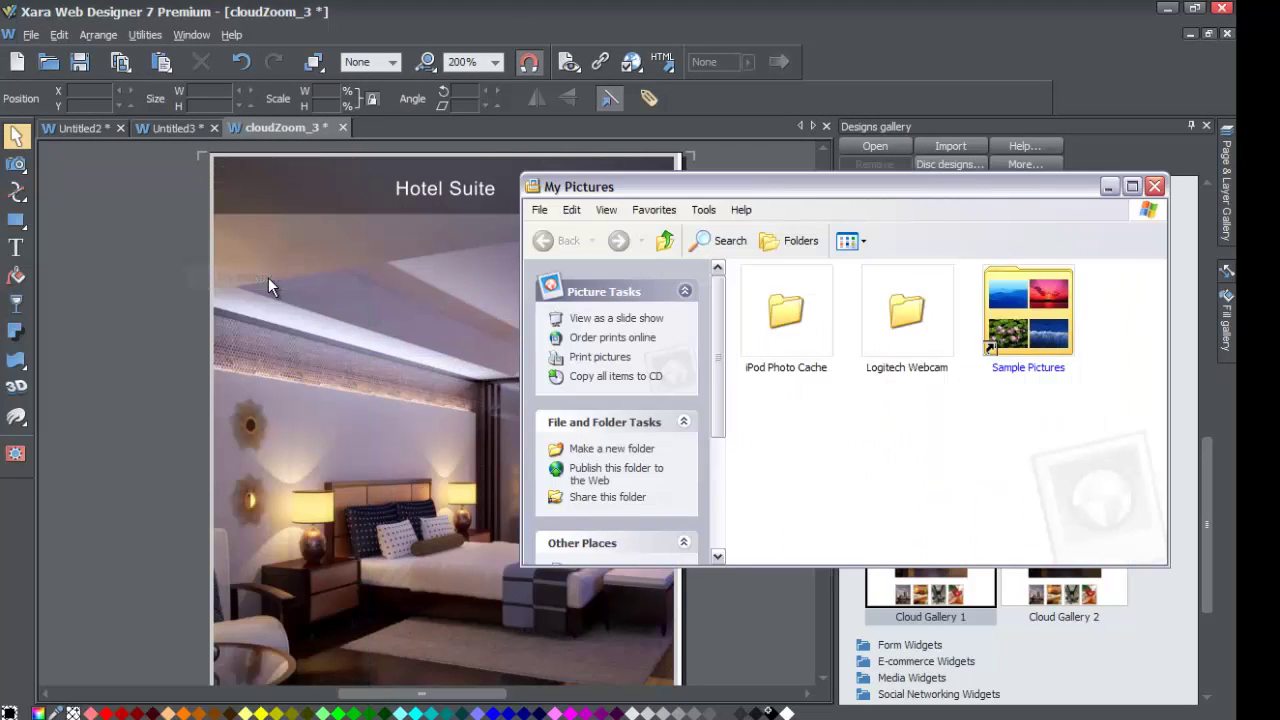
pyautogui.doubleClick(1043, 335)
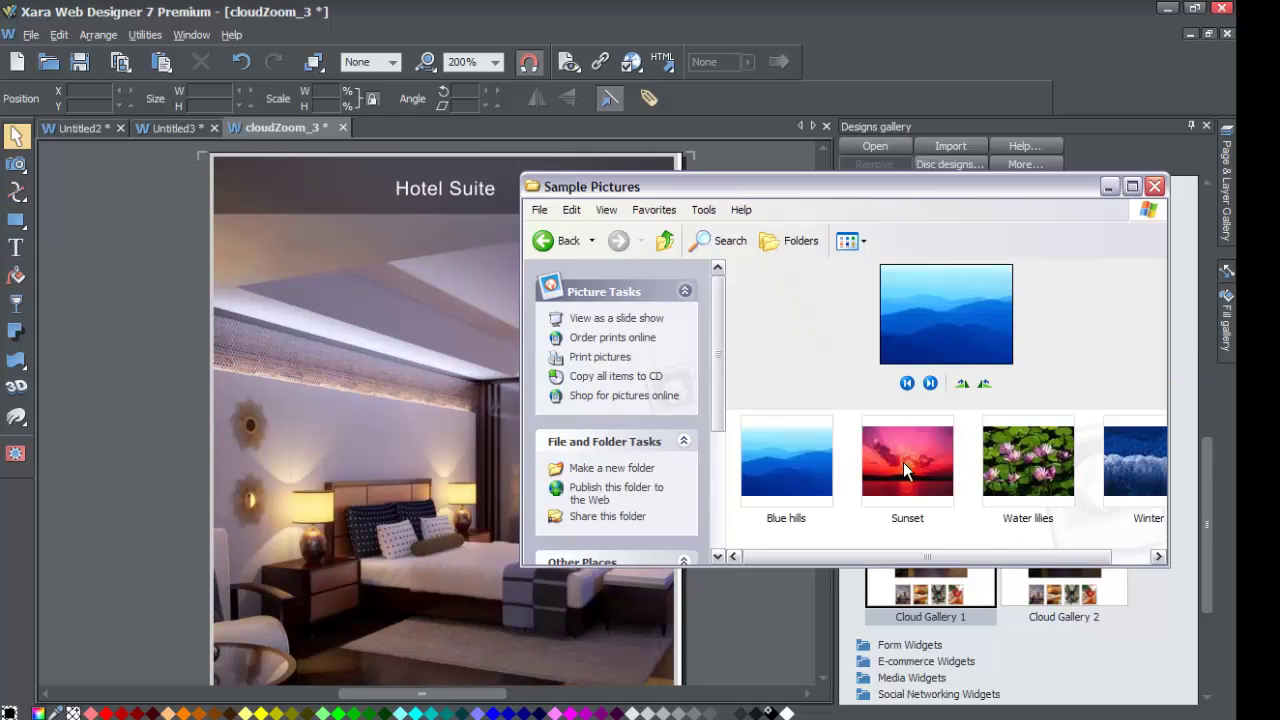
pyautogui.moveTo(1010, 472)
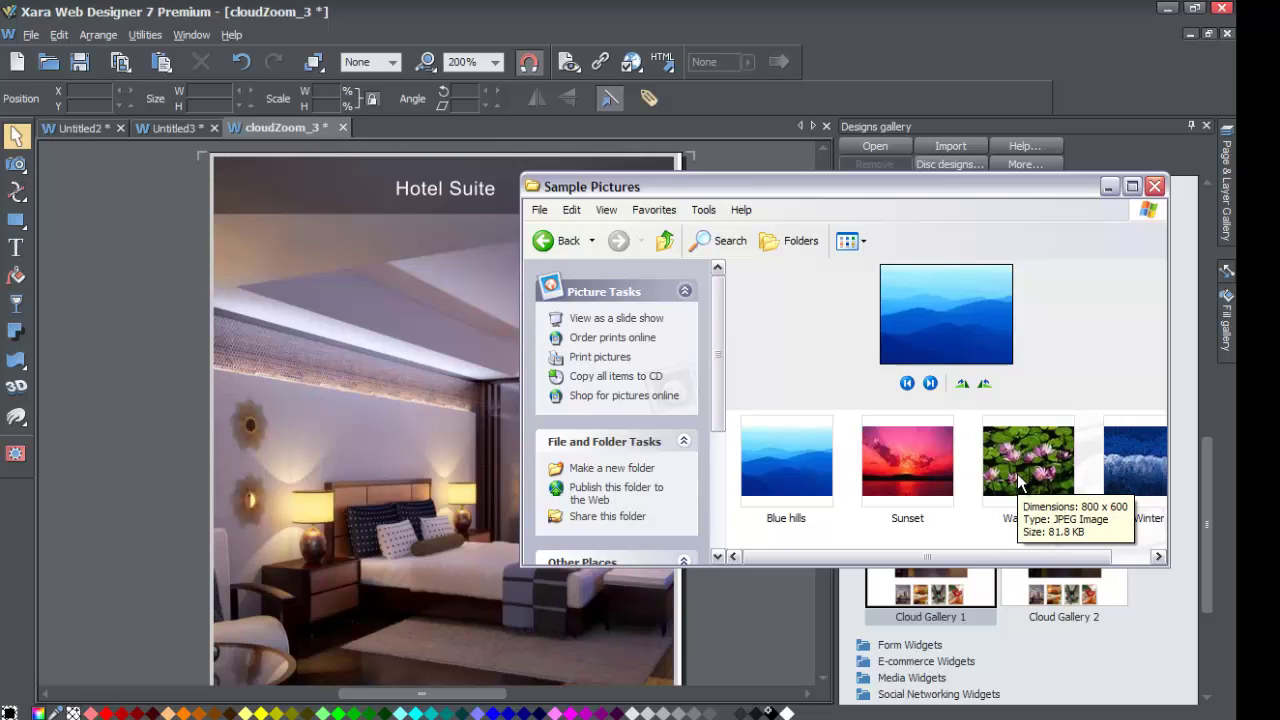
# Replace the bedroom photo on the first page with Water lilies and stop the multiple-photos notice from showing again.
pyautogui.moveTo(1017, 473); pyautogui.dragTo(430, 402)
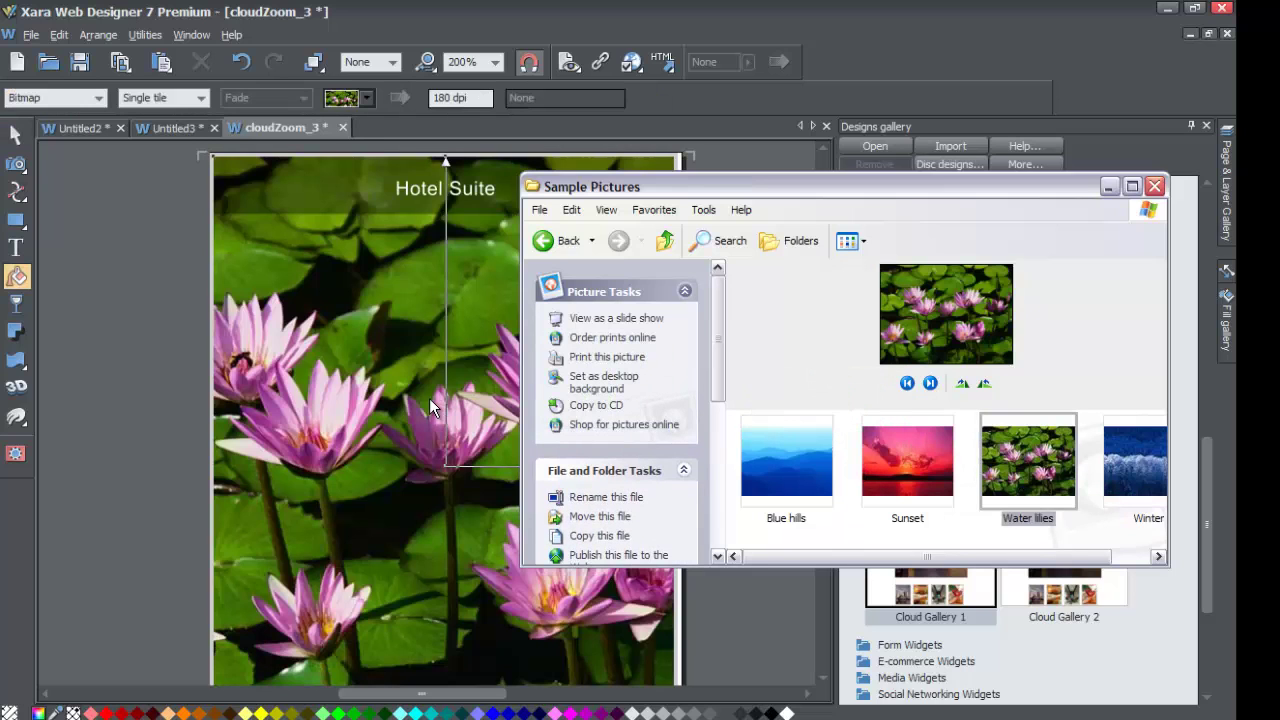
pyautogui.click(1109, 187)
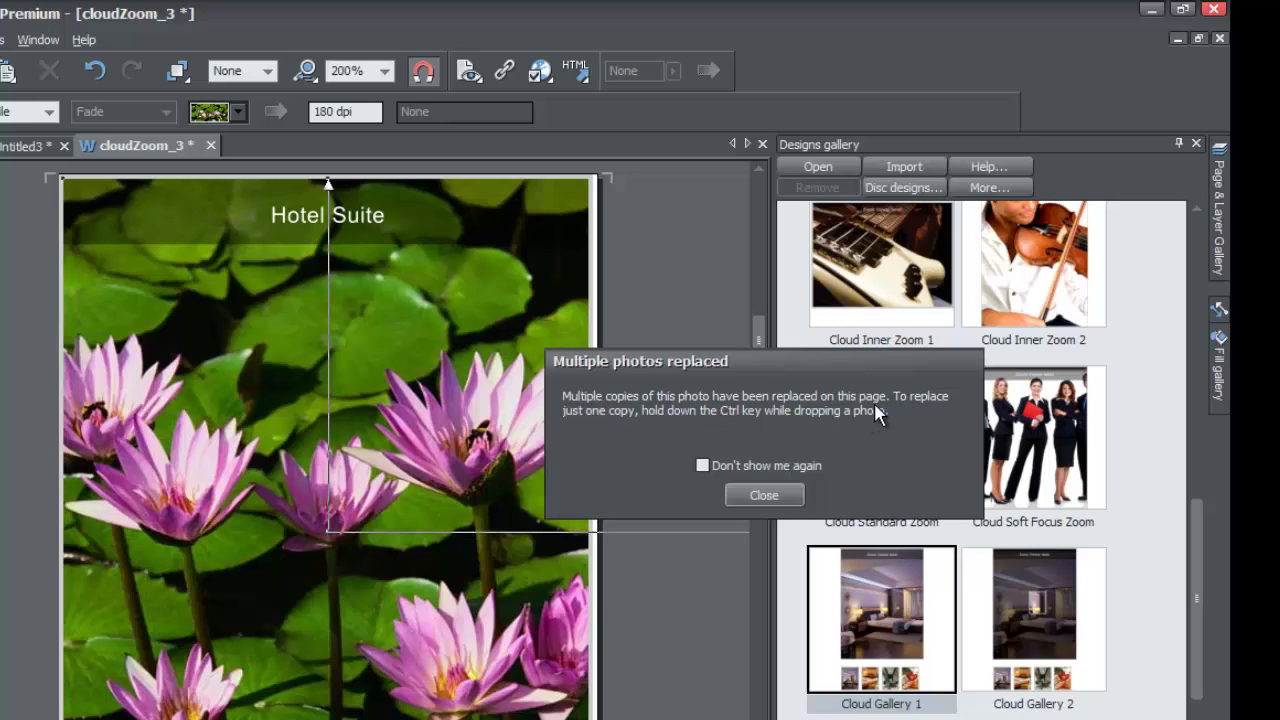
pyautogui.click(701, 465)
pyautogui.click(765, 496)
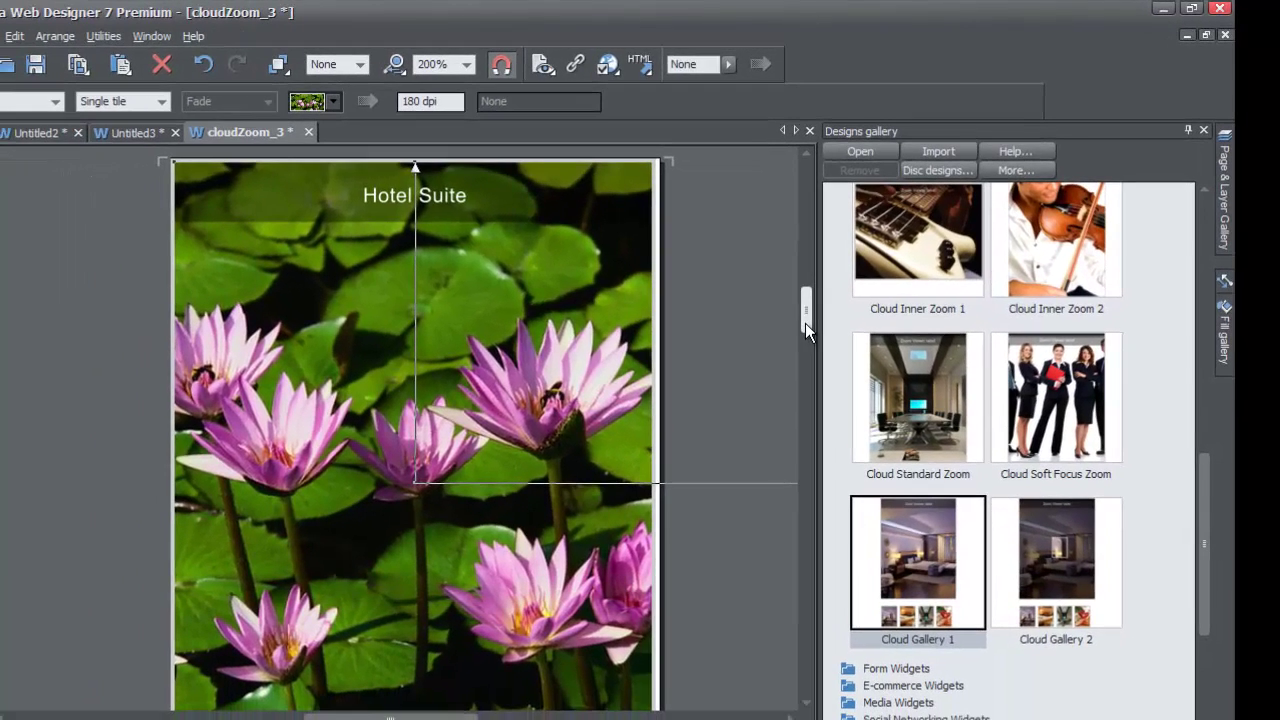
# Select Blue hills, Sunset and Winter in Sample Pictures and drop them together onto the photo on the widget's second page.
pyautogui.moveTo(784, 339); pyautogui.dragTo(770, 350)
pyautogui.moveTo(802, 346)
pyautogui.mouseDown()
pyautogui.moveTo(802, 320)
pyautogui.moveTo(797, 359)
pyautogui.moveTo(786, 357)
pyautogui.mouseUp()
pyautogui.click(218, 568)
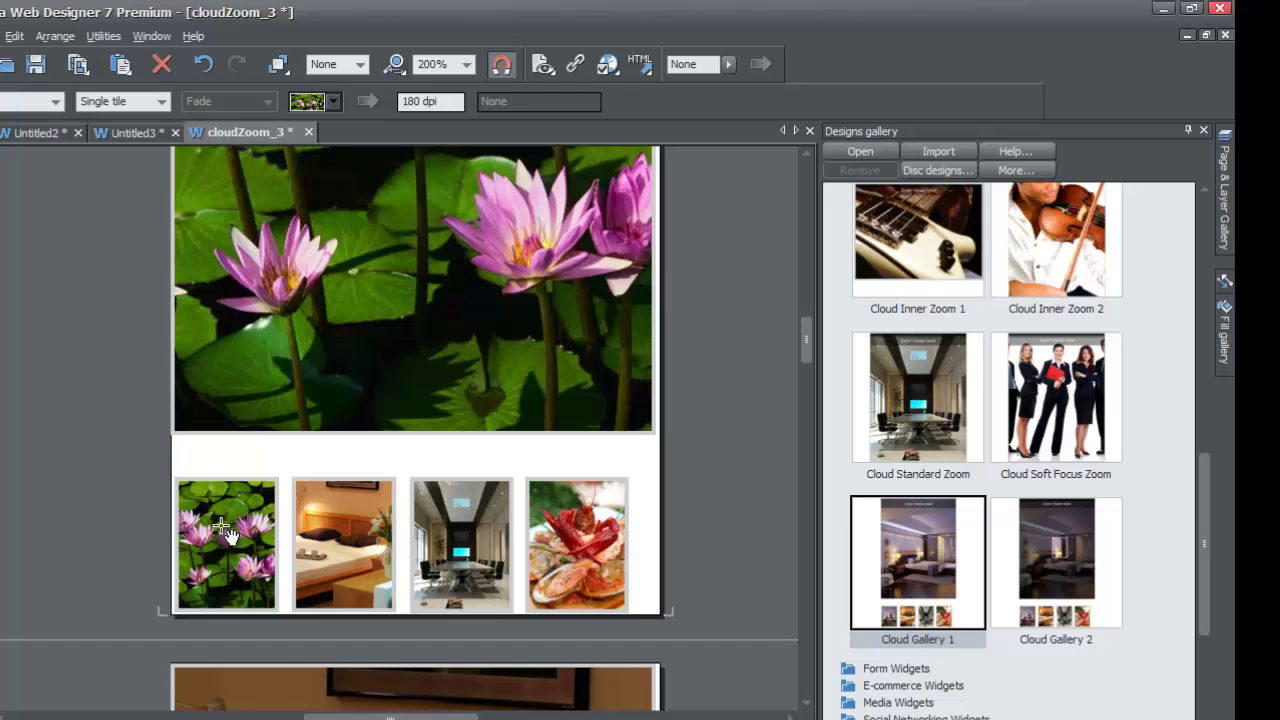
pyautogui.moveTo(803, 338); pyautogui.dragTo(807, 381)
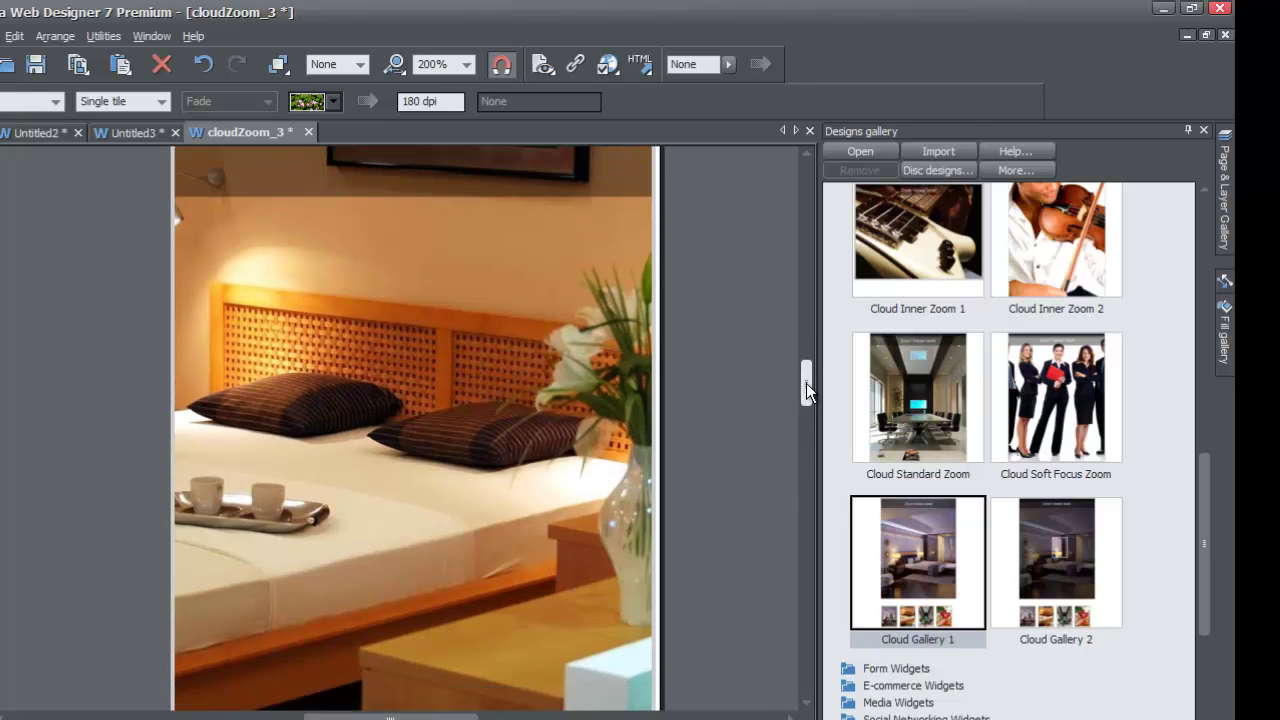
pyautogui.hotkey('alt', 'Tab')
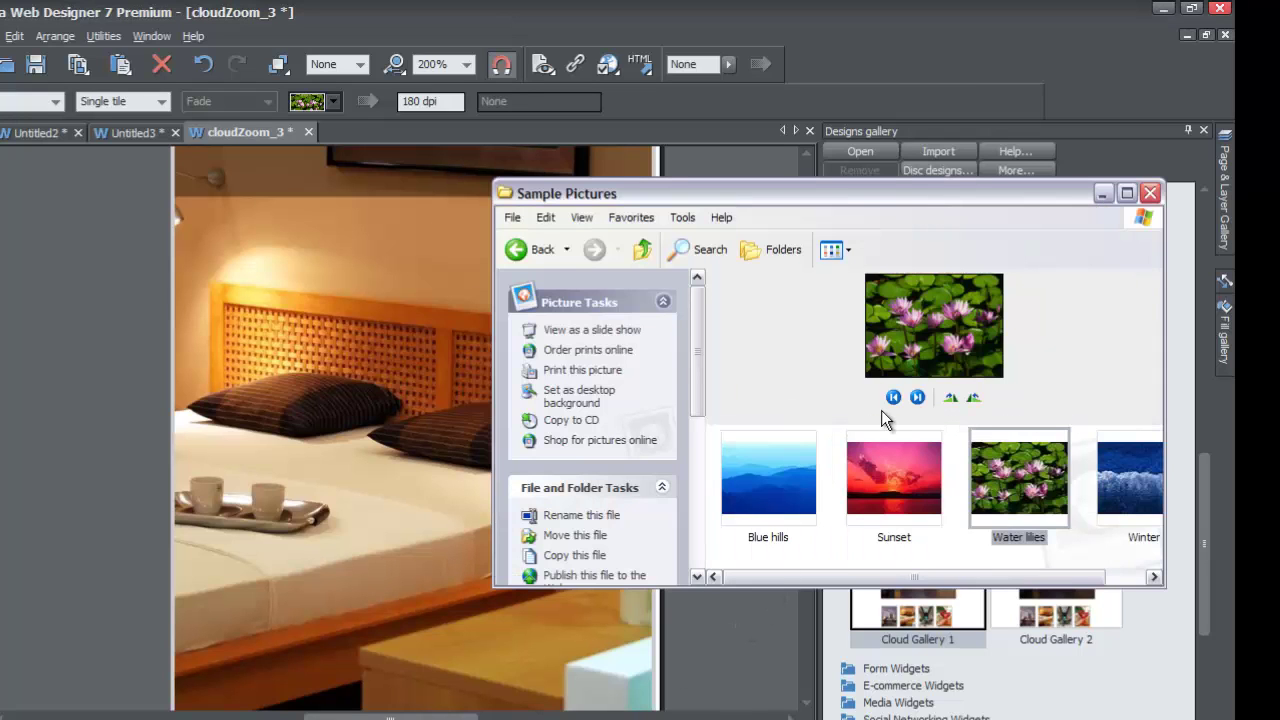
pyautogui.moveTo(747, 188); pyautogui.dragTo(839, 177)
pyautogui.hscroll(1, 898, 532)
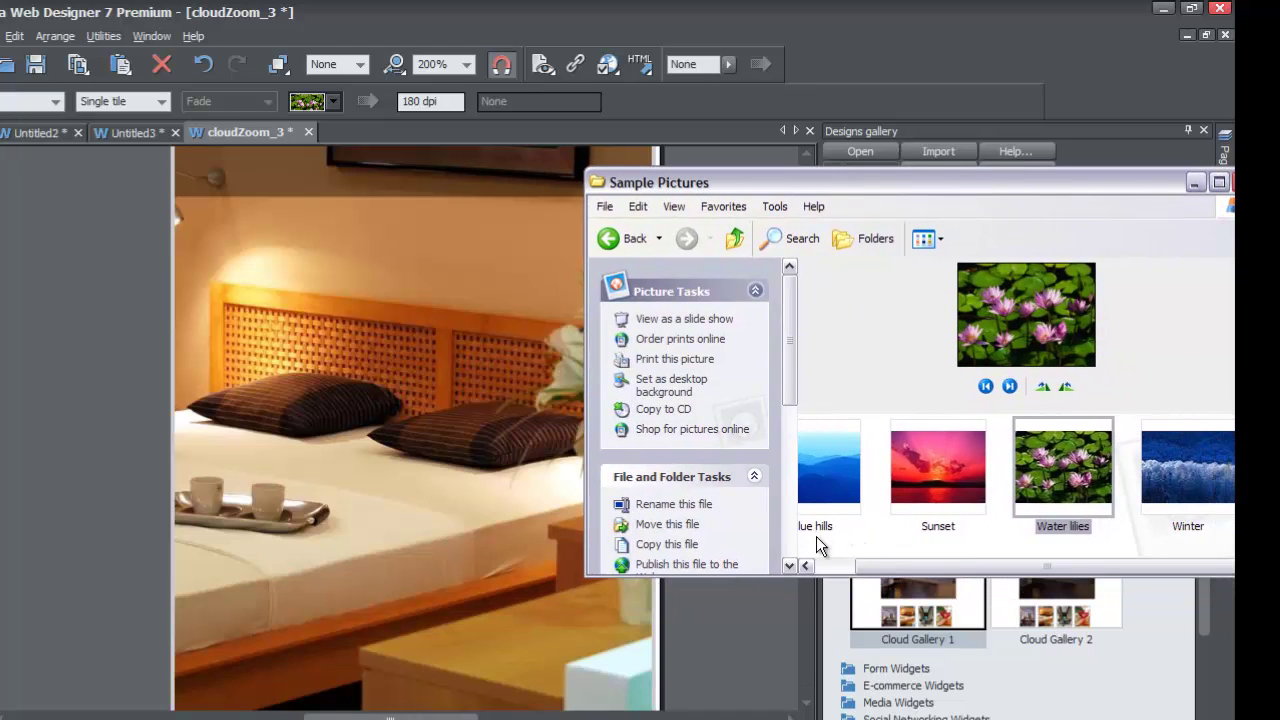
pyautogui.moveTo(818, 545); pyautogui.dragTo(938, 477)
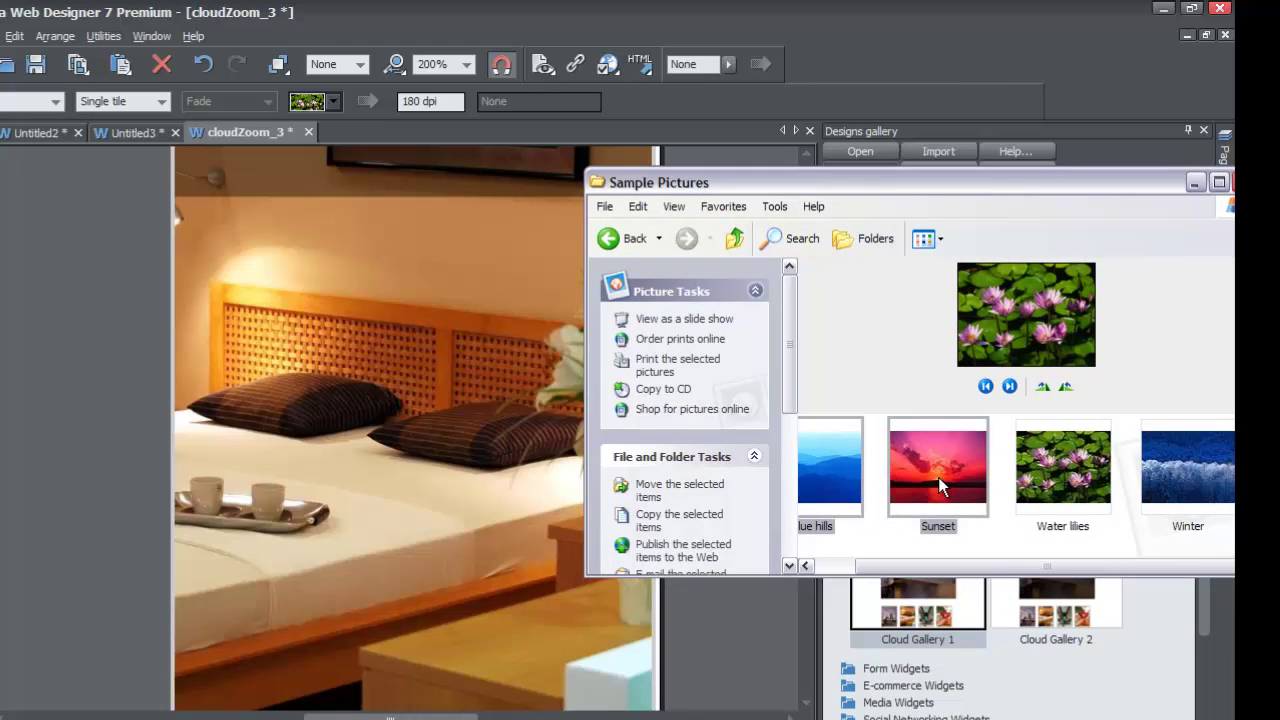
pyautogui.keyDown('ctrl'); pyautogui.click(1180, 468); pyautogui.keyUp('ctrl')
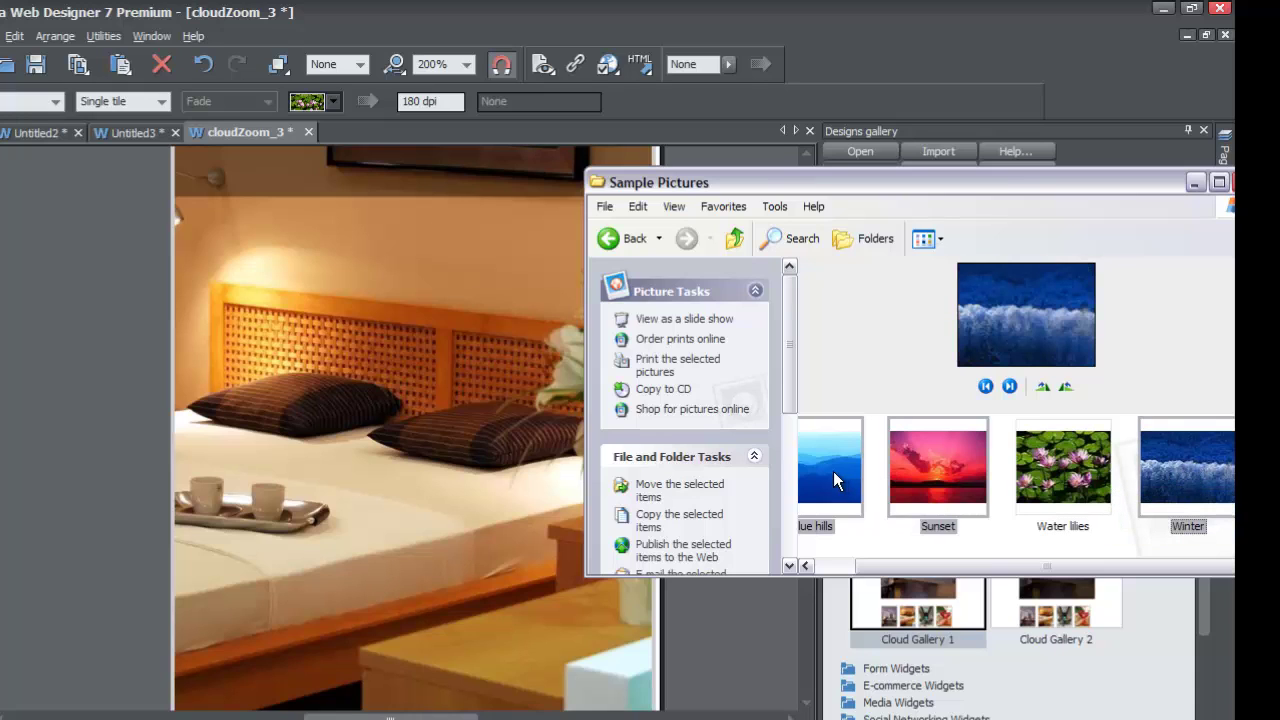
pyautogui.moveTo(833, 471); pyautogui.dragTo(425, 428)
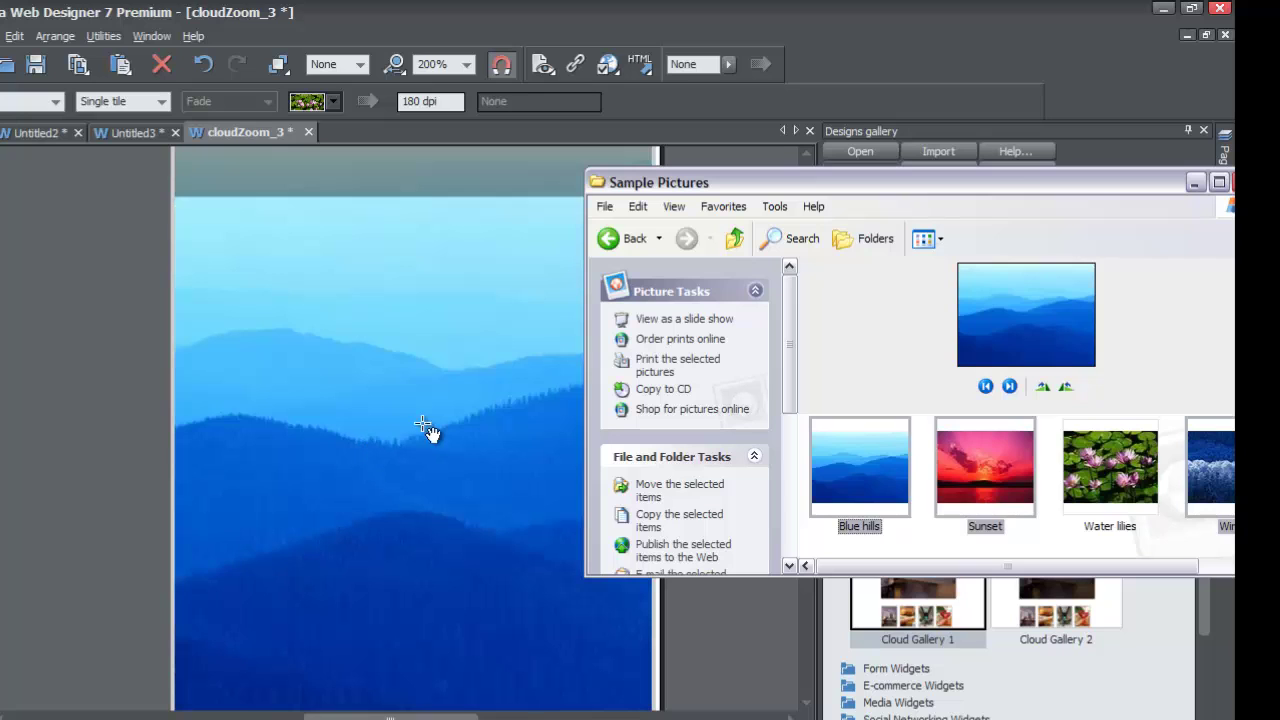
pyautogui.moveTo(1159, 178); pyautogui.dragTo(1116, 179)
pyautogui.click(1136, 182)
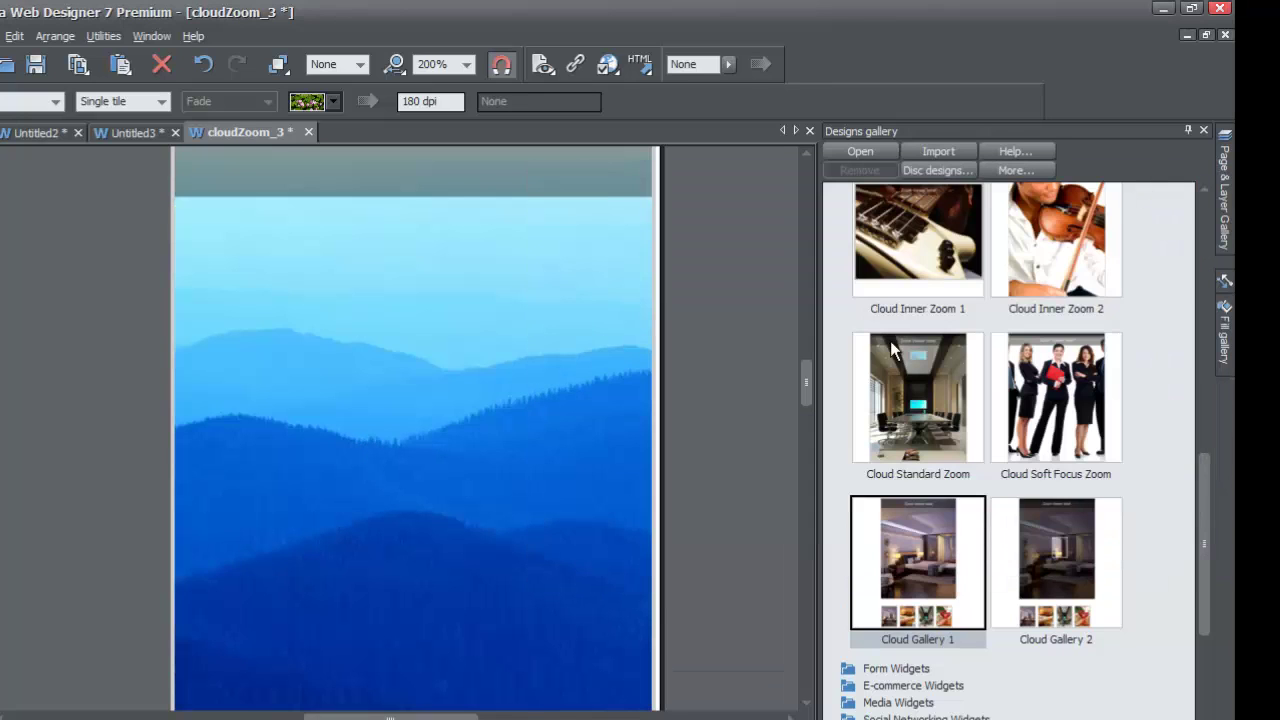
# Review the widget document's pages, checking the main photos, the "Hotel Suite" label and the row of thumbnails.
pyautogui.moveTo(809, 380); pyautogui.dragTo(799, 416)
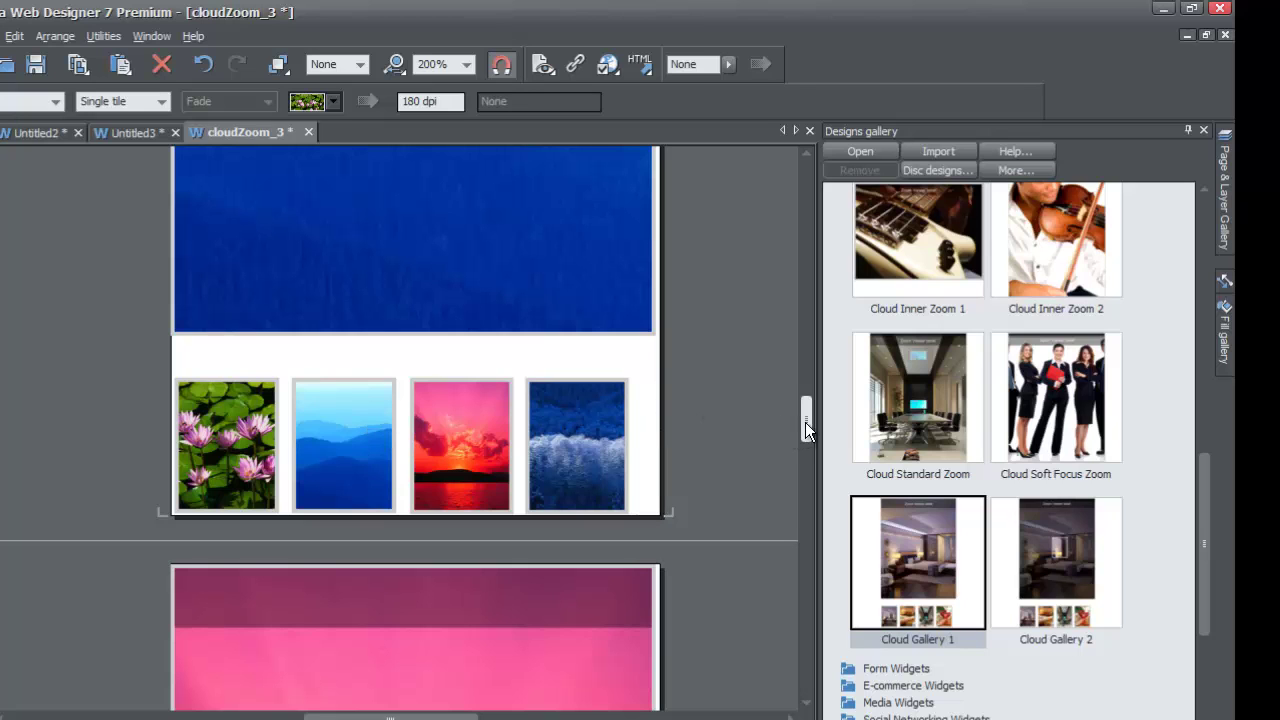
pyautogui.moveTo(805, 422); pyautogui.dragTo(810, 306)
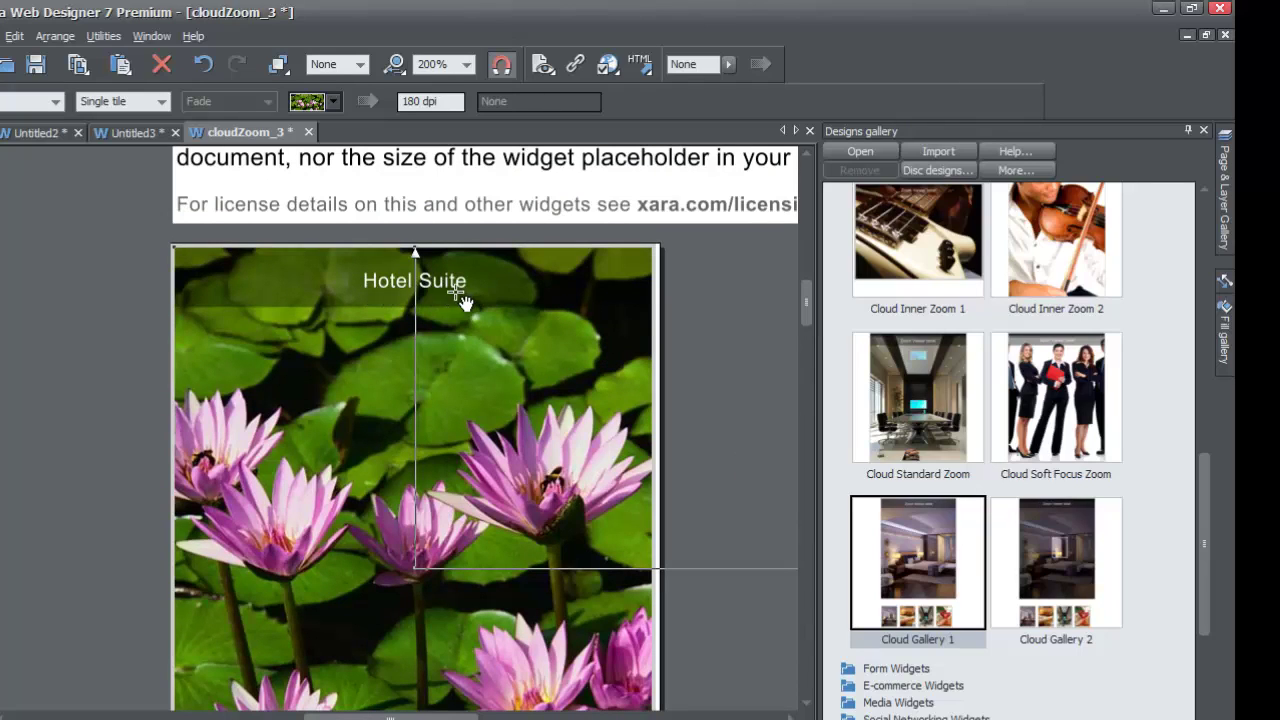
pyautogui.moveTo(807, 304); pyautogui.dragTo(803, 341)
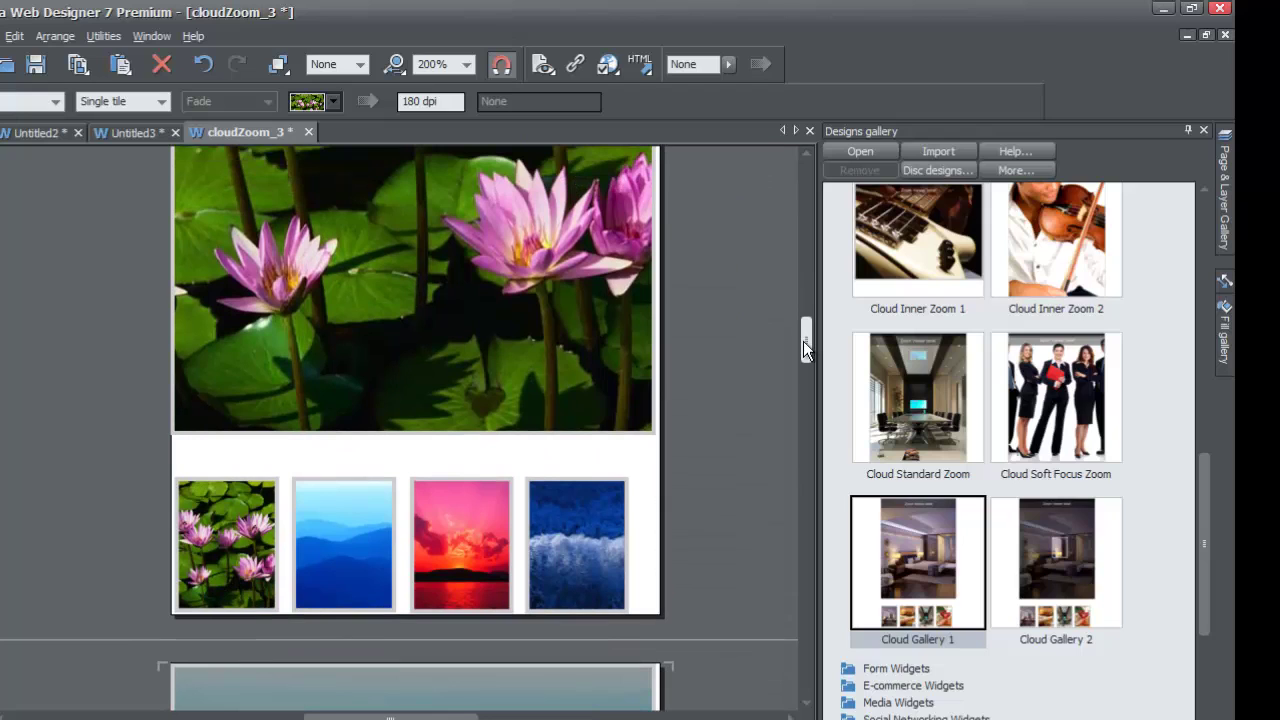
pyautogui.moveTo(803, 341); pyautogui.dragTo(805, 305)
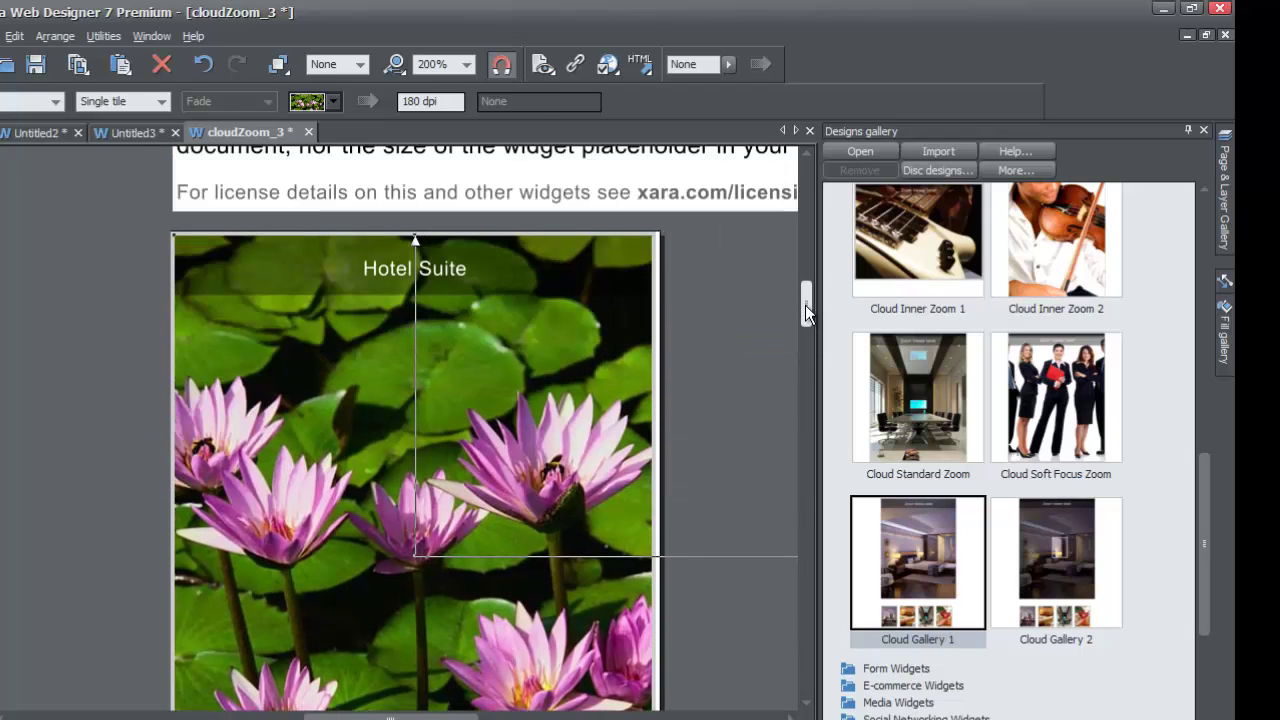
pyautogui.moveTo(805, 305); pyautogui.dragTo(786, 337)
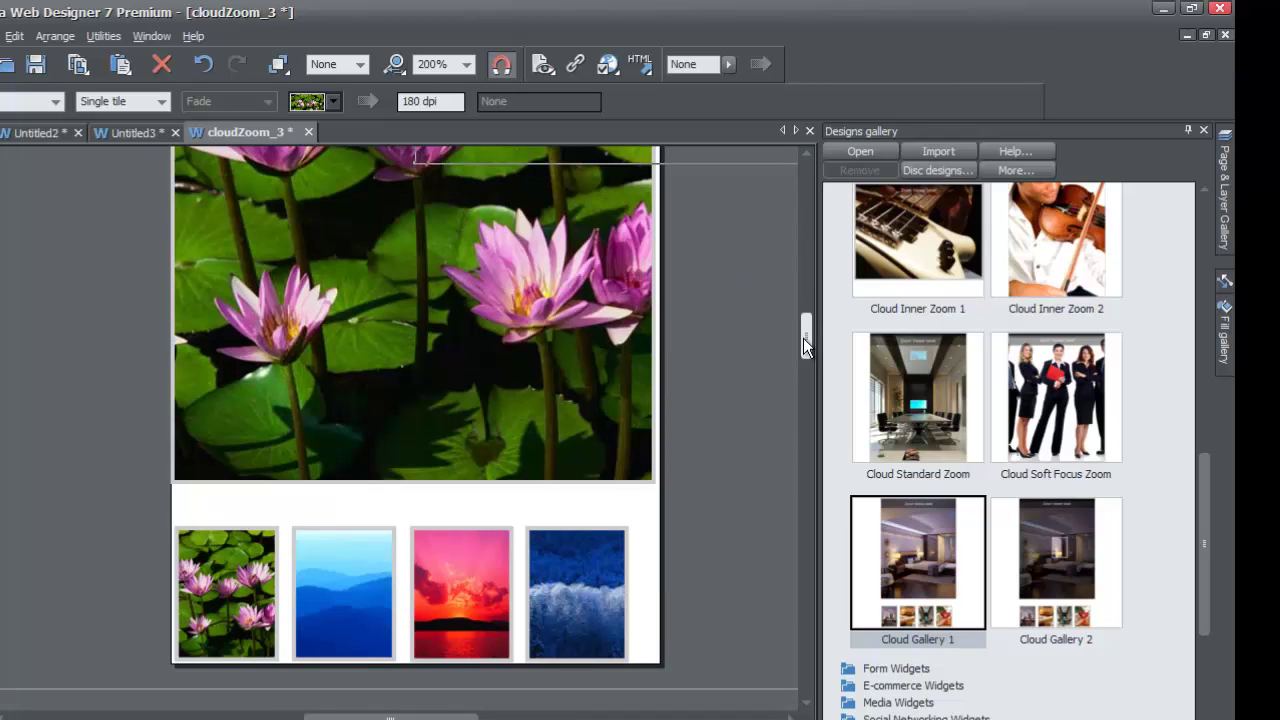
pyautogui.moveTo(803, 338); pyautogui.dragTo(801, 354)
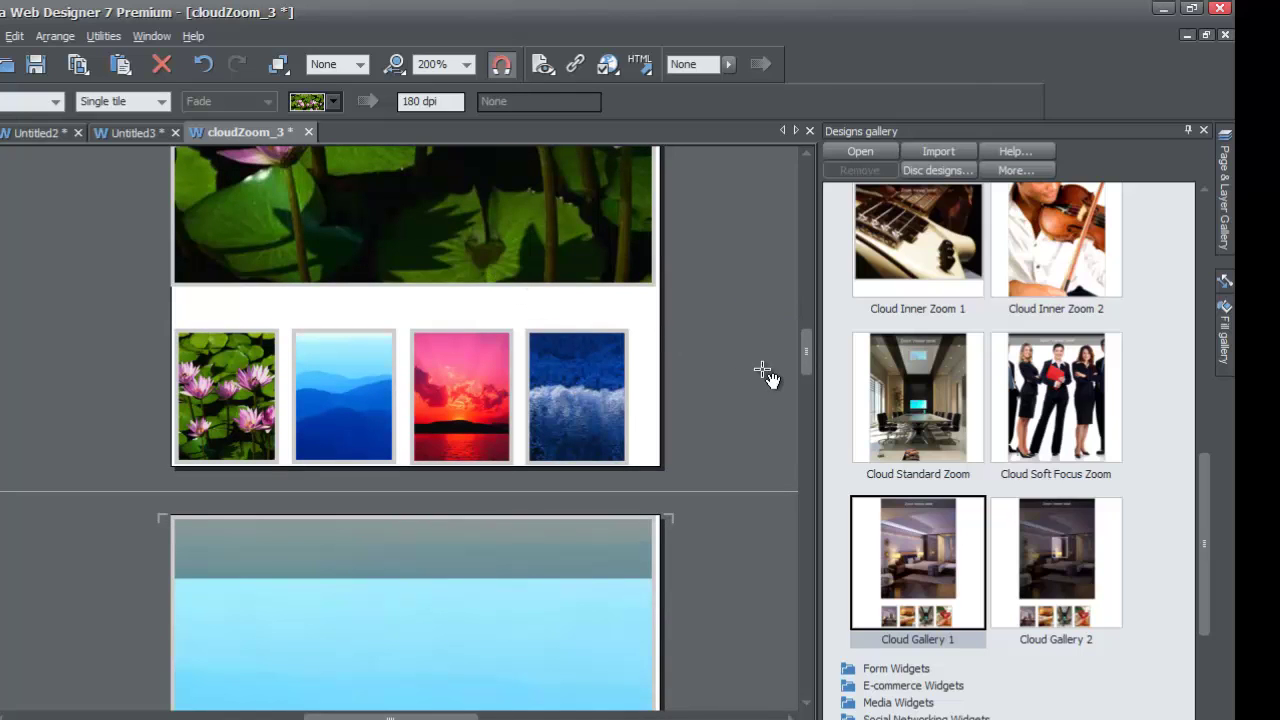
pyautogui.moveTo(800, 364); pyautogui.dragTo(803, 315)
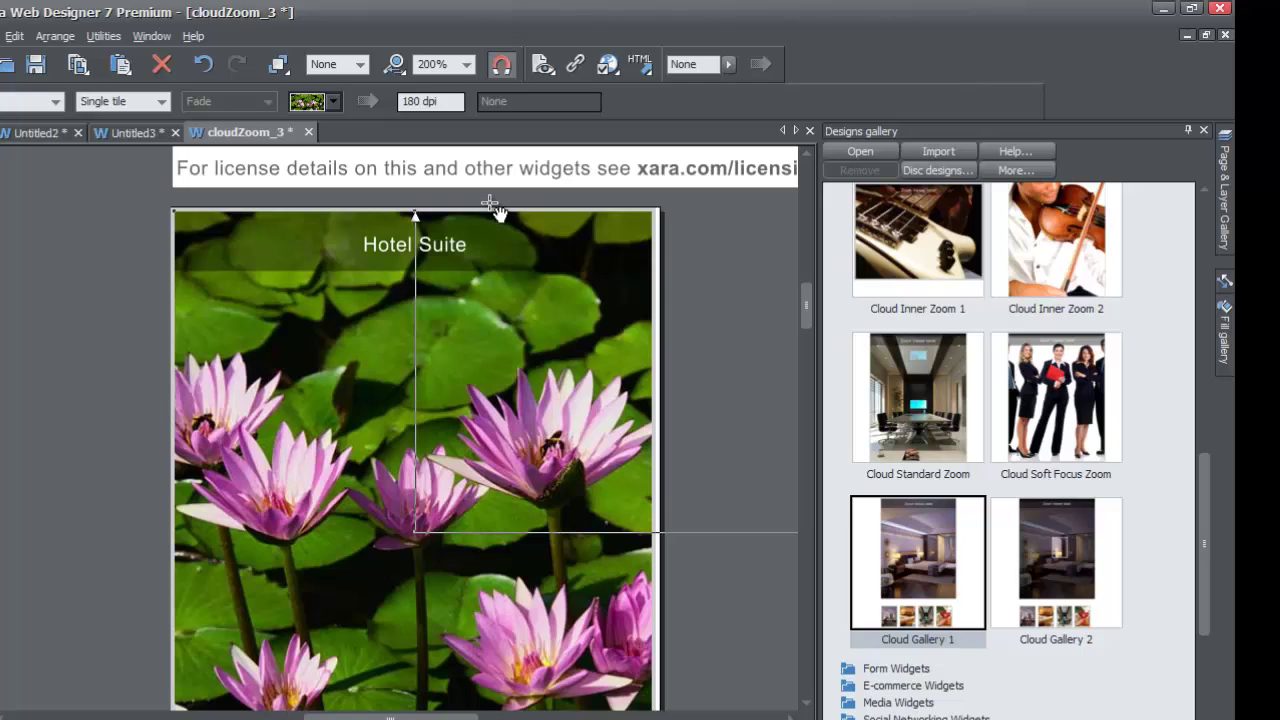
# Close the cloudZoom_3 widget document and save its changes so the widget on the web page is updated.
pyautogui.click(308, 133)
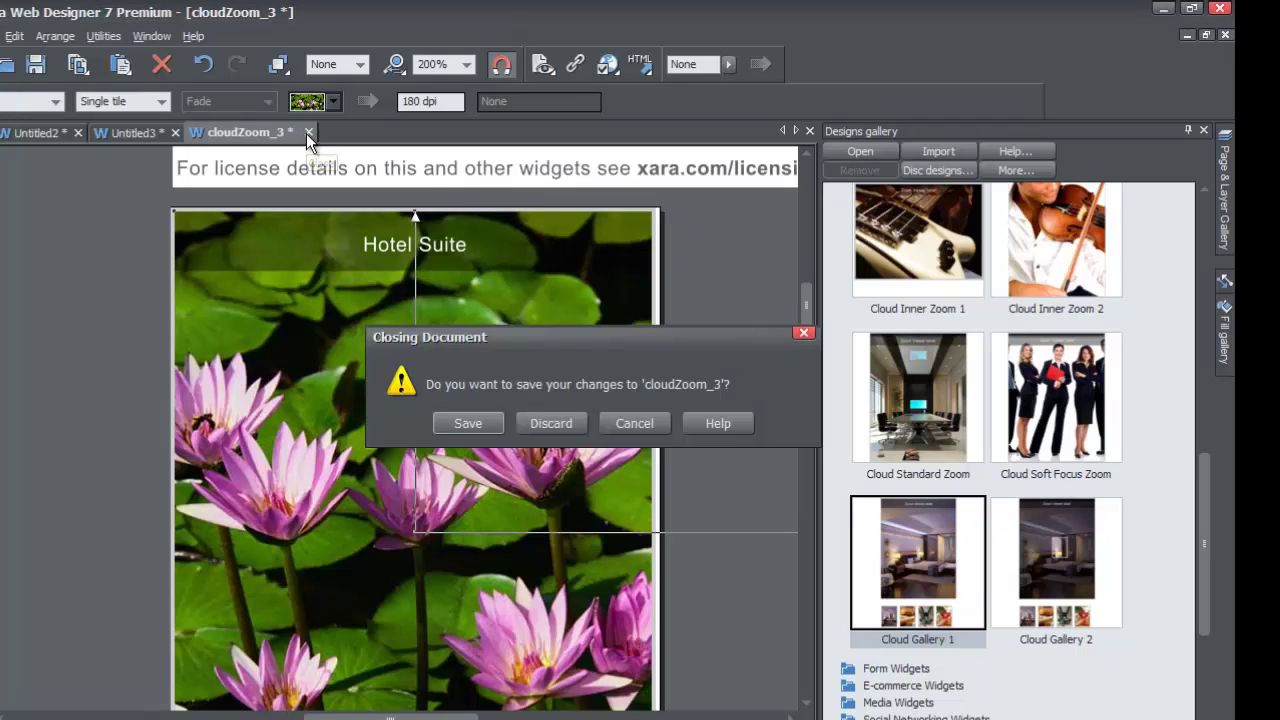
pyautogui.click(466, 423)
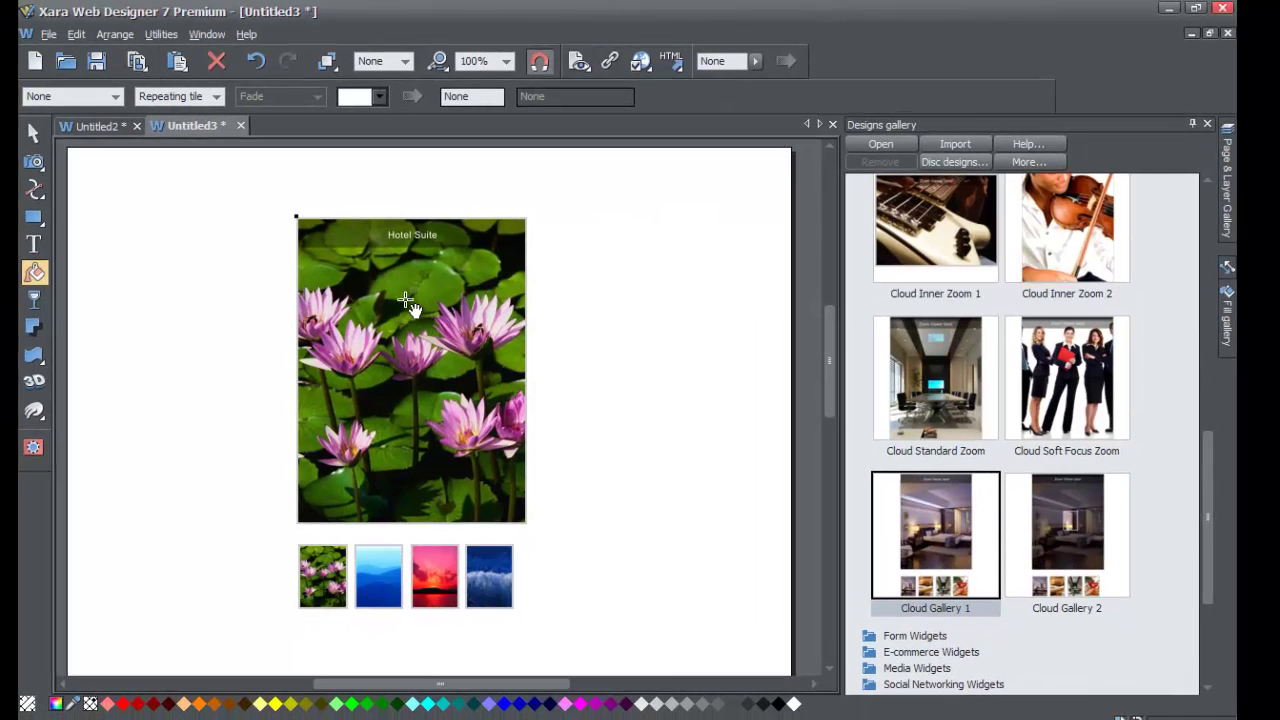
# Preview the page and test the zoom gallery with the Blue hills, Sunset and Winter thumbnails, closing the preview at the end.
pyautogui.click(50, 36)
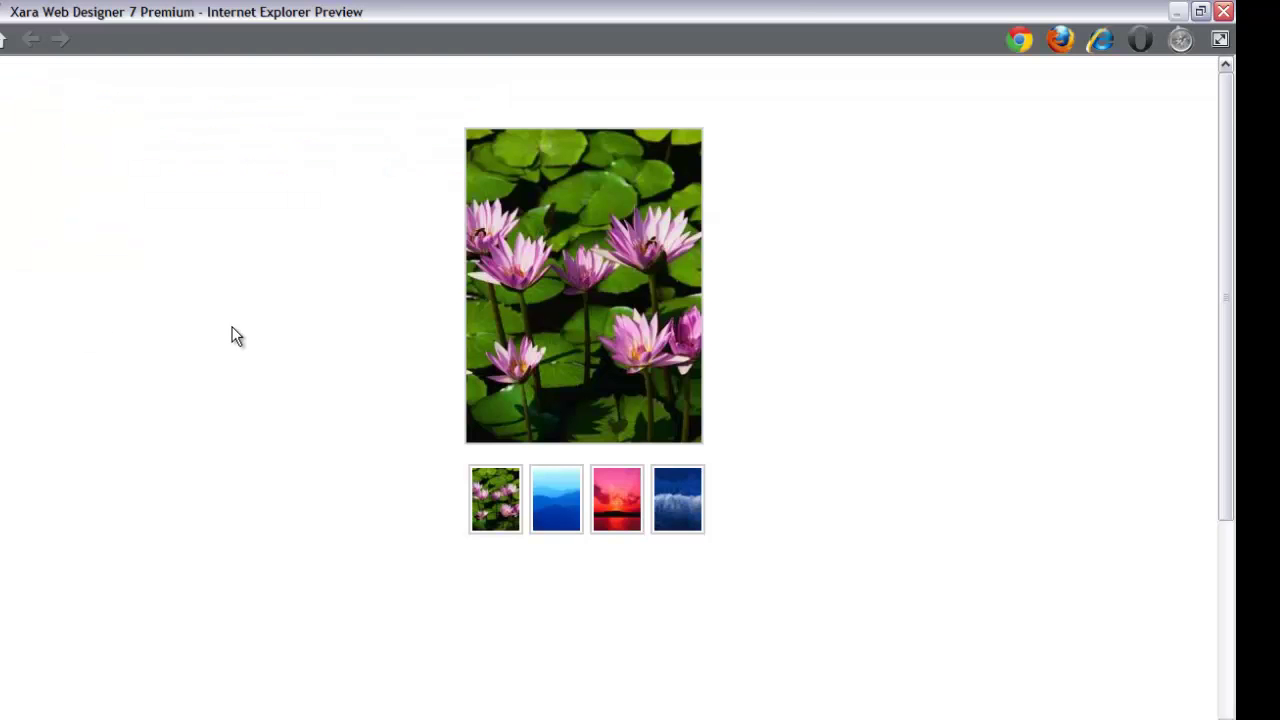
pyautogui.moveTo(478, 336)
pyautogui.click(563, 527)
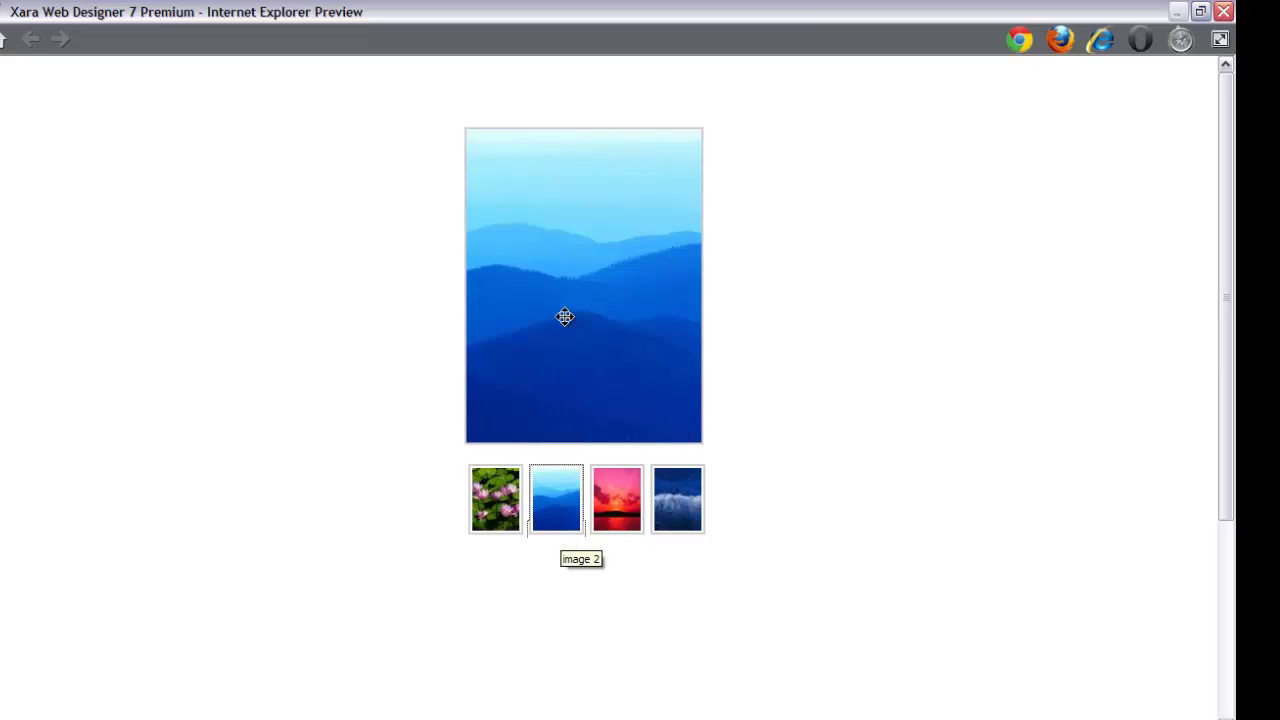
pyautogui.moveTo(560, 283)
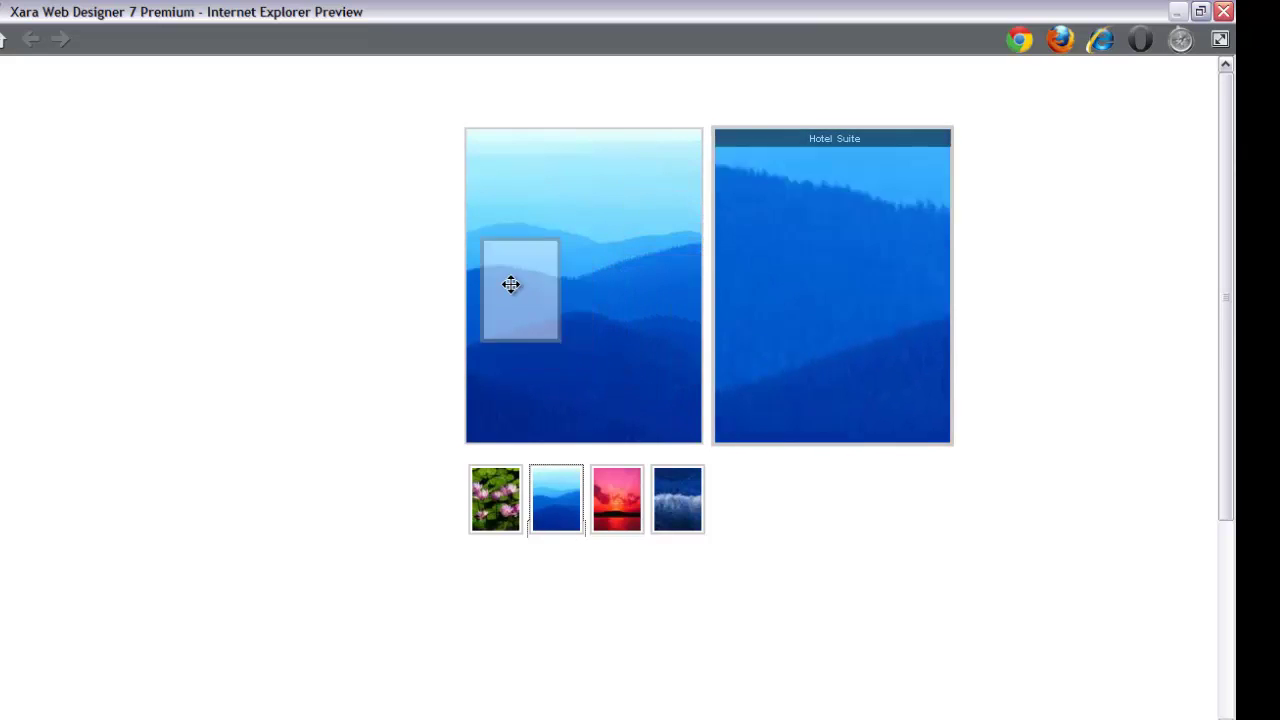
pyautogui.click(616, 510)
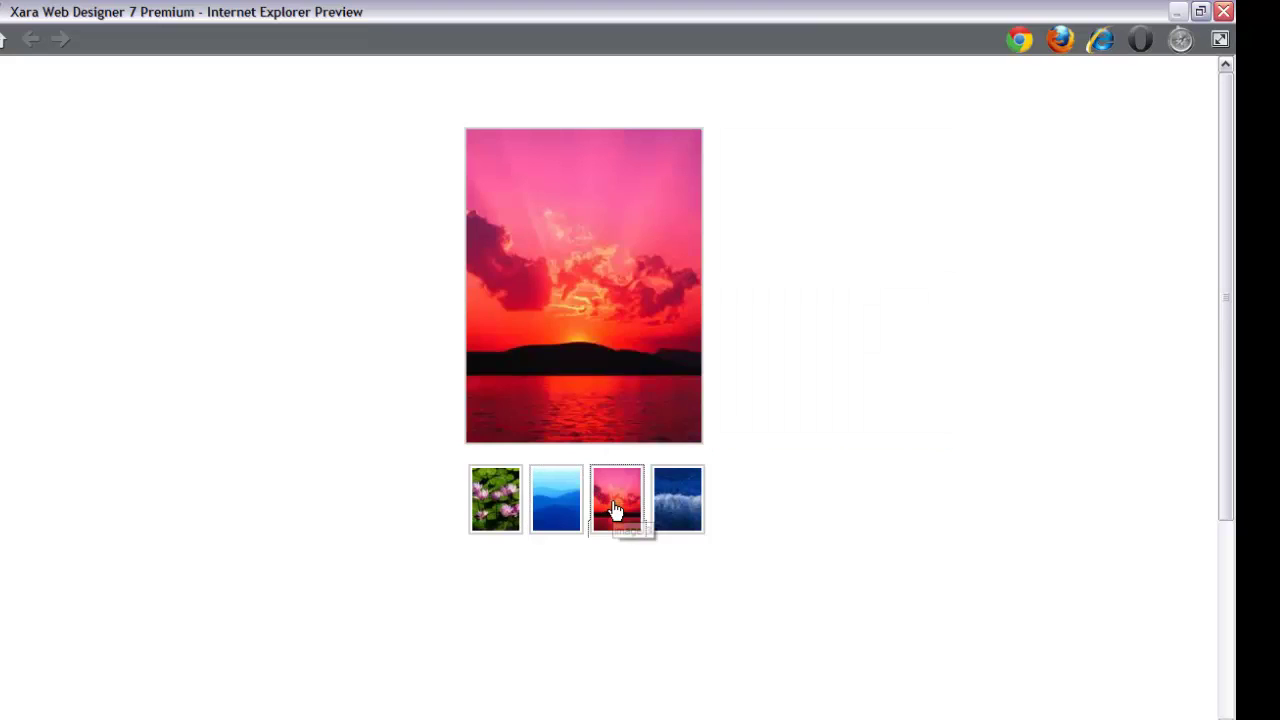
pyautogui.moveTo(570, 268)
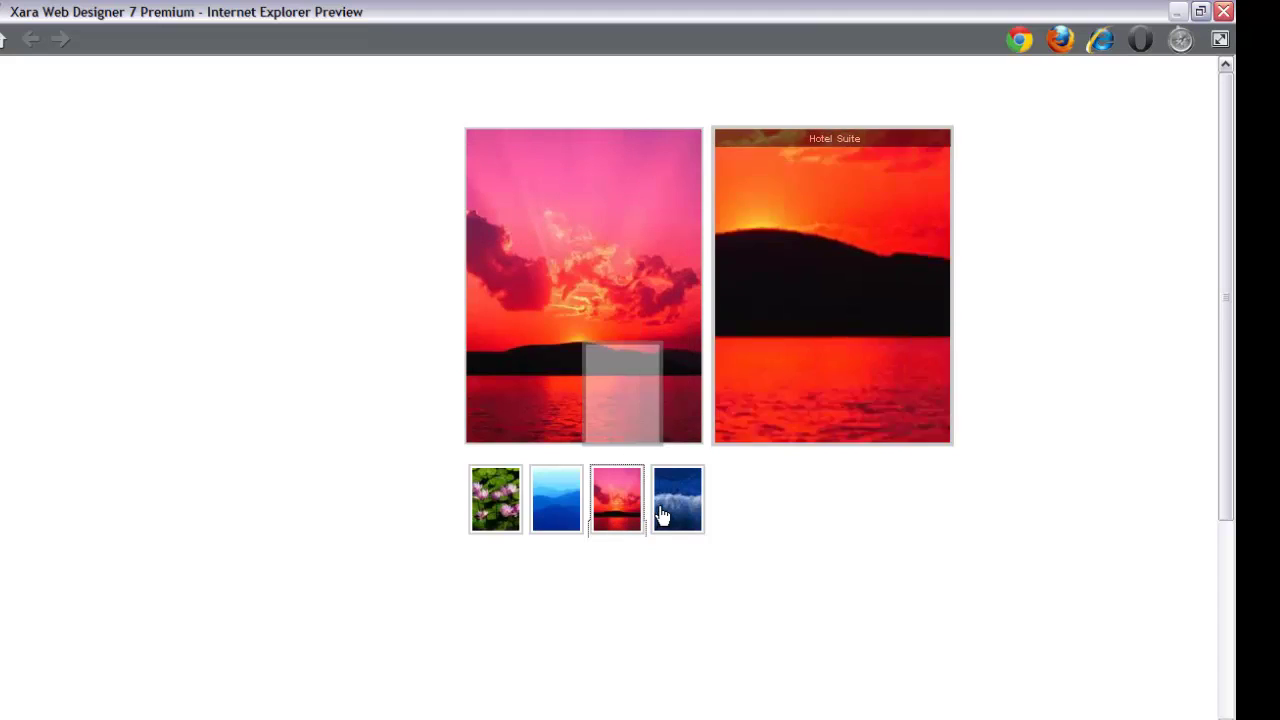
pyautogui.click(672, 522)
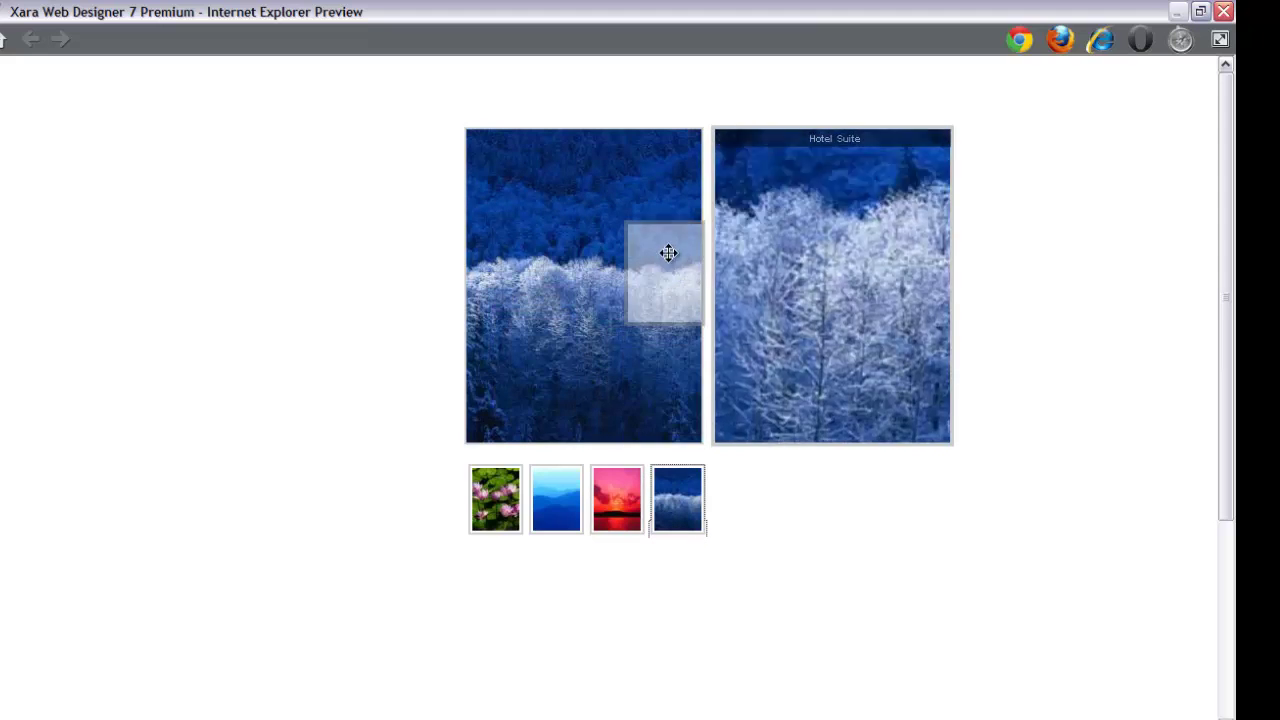
pyautogui.click(630, 512)
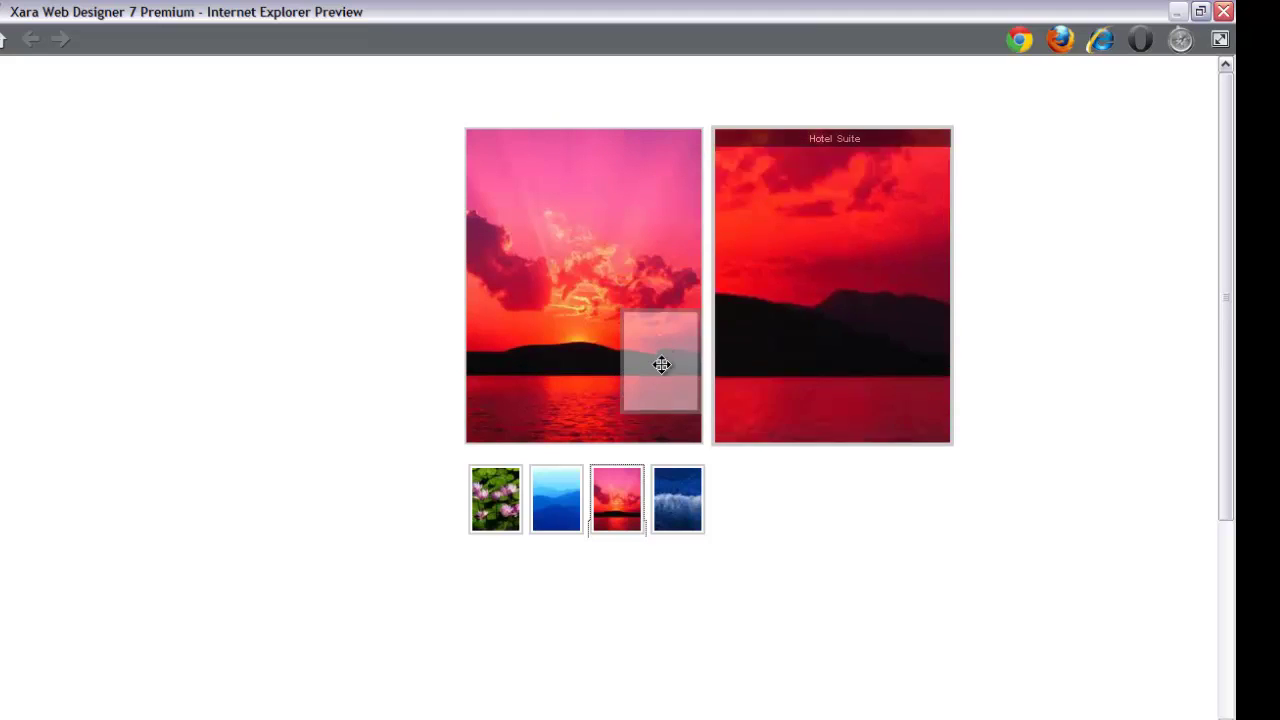
pyautogui.click(1226, 11)
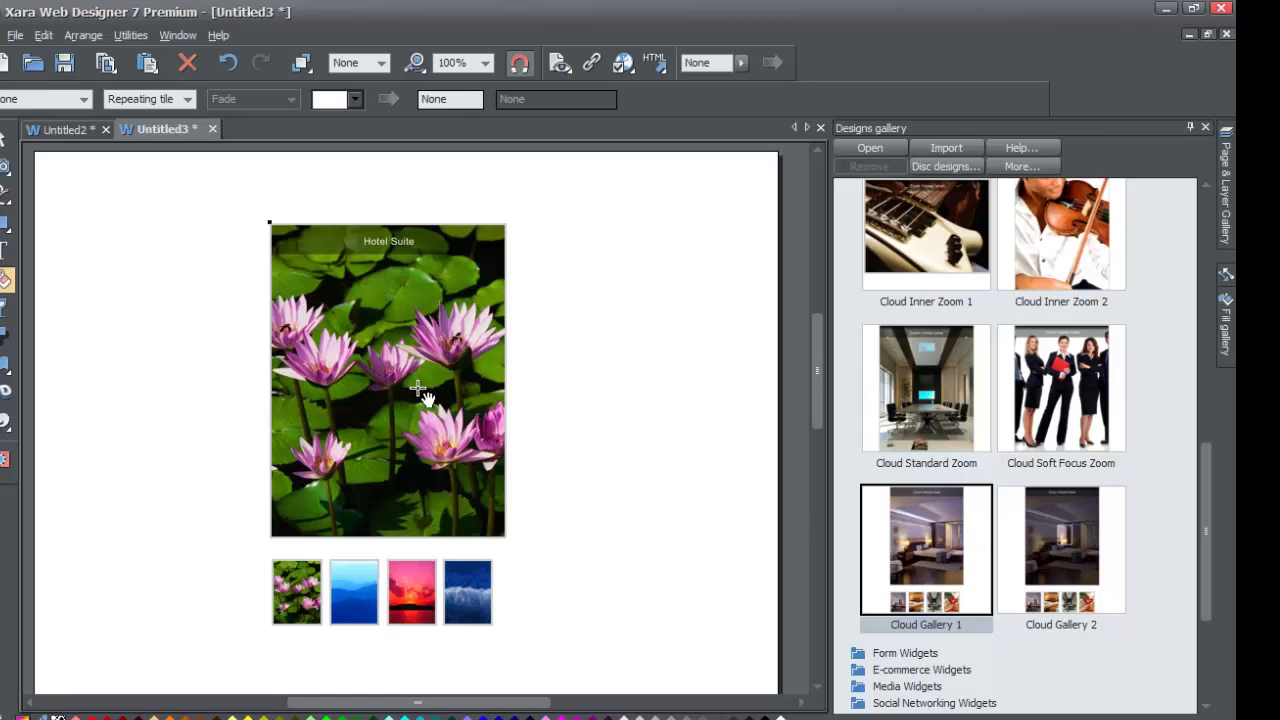
# Replace the customised widget on the page with the Cloud Gallery 2 widget, positioned at X 245 px, Y 121 px.
pyautogui.press('Delete')
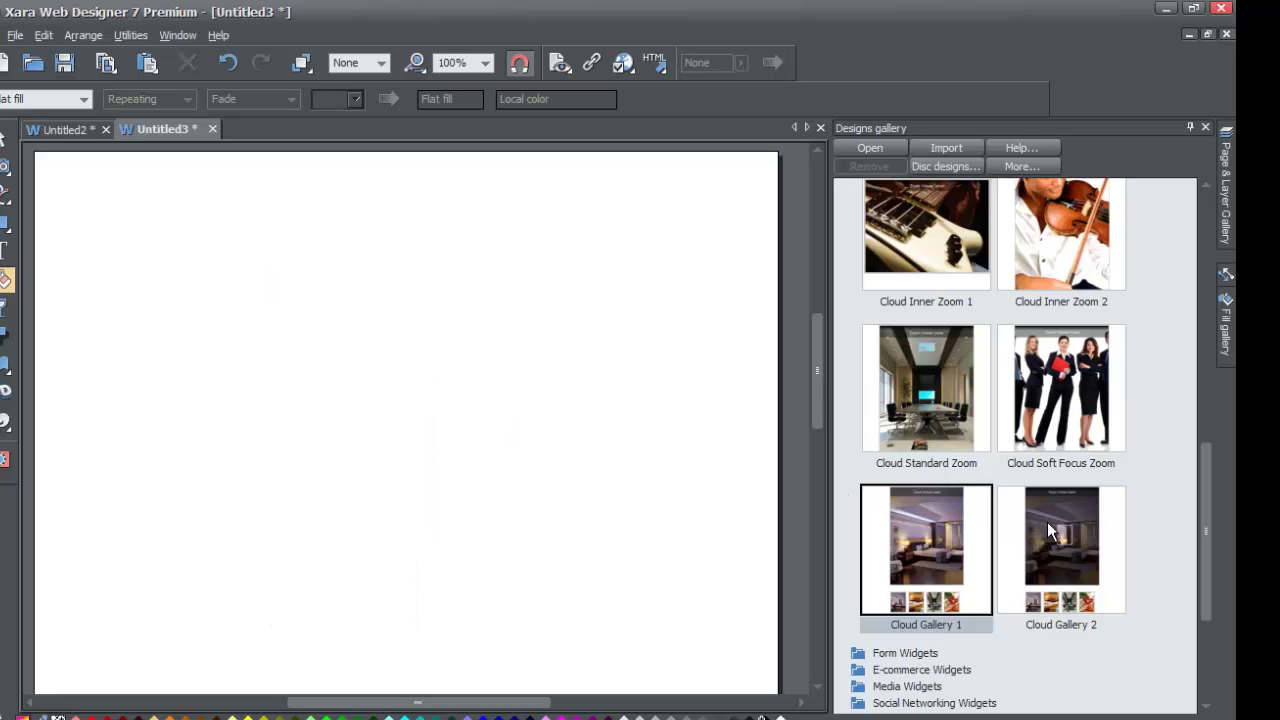
pyautogui.moveTo(1047, 522); pyautogui.dragTo(425, 508)
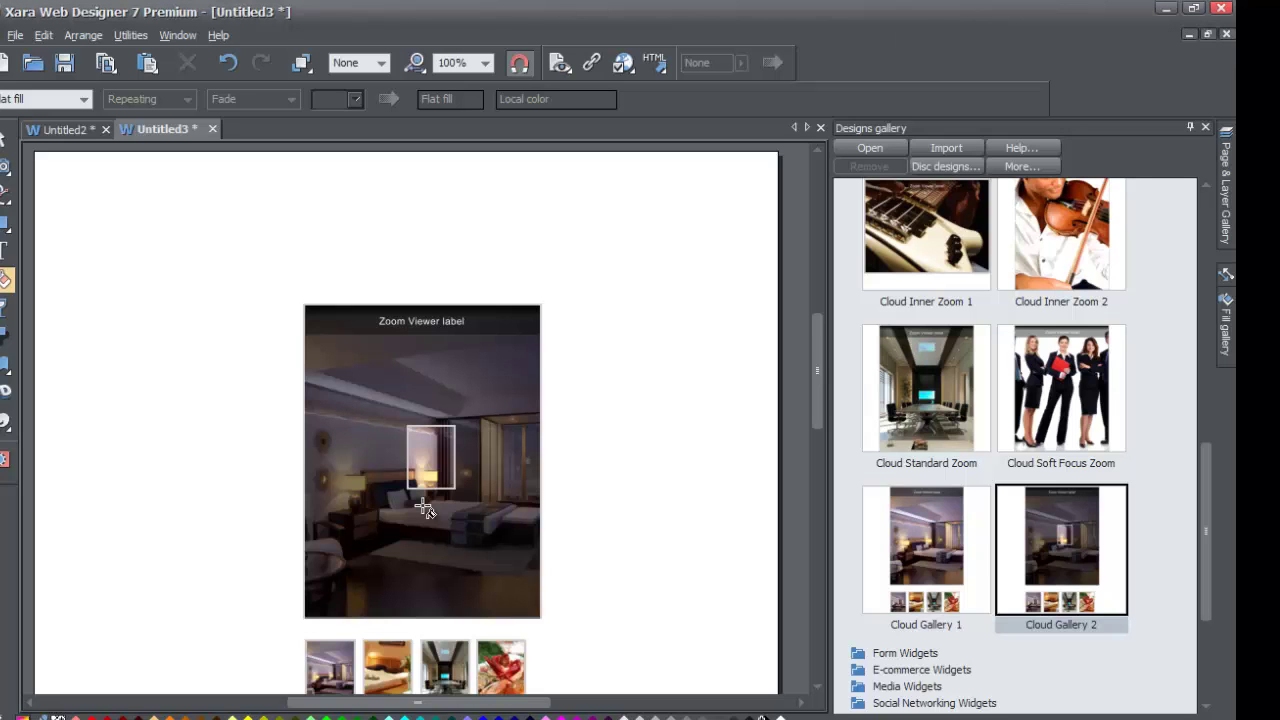
pyautogui.click(8, 140)
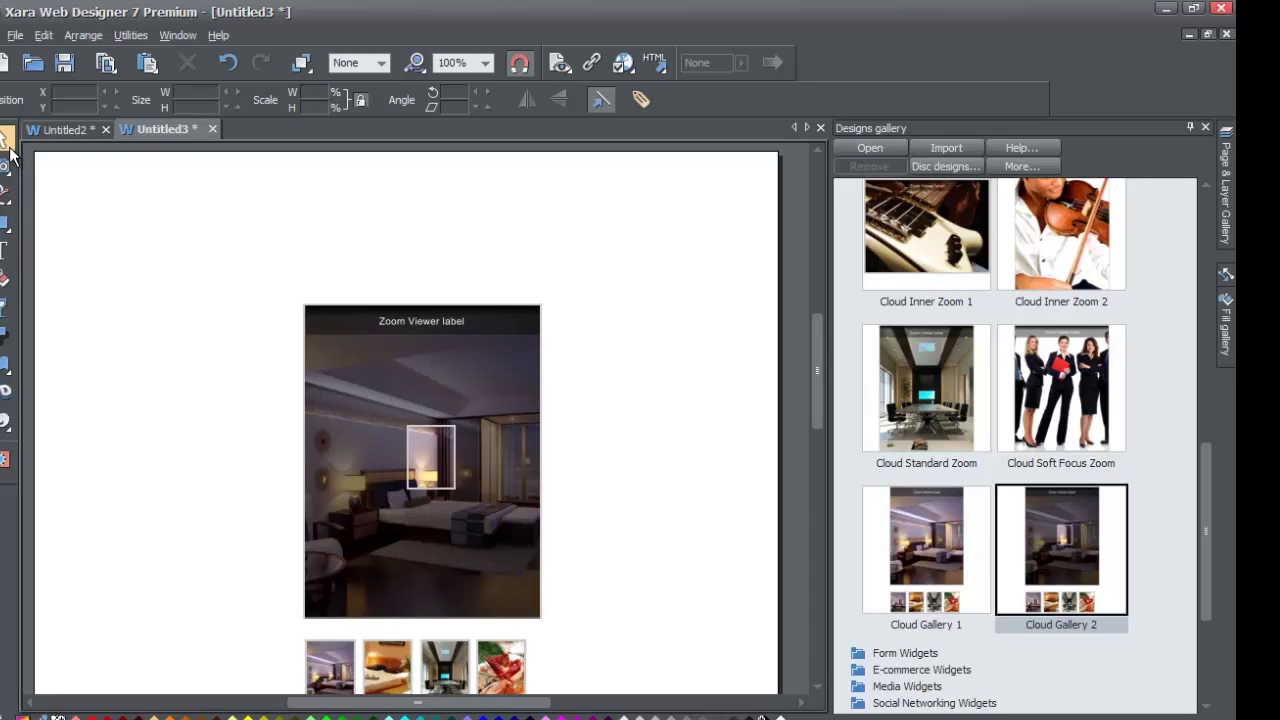
pyautogui.moveTo(326, 442); pyautogui.dragTo(296, 408)
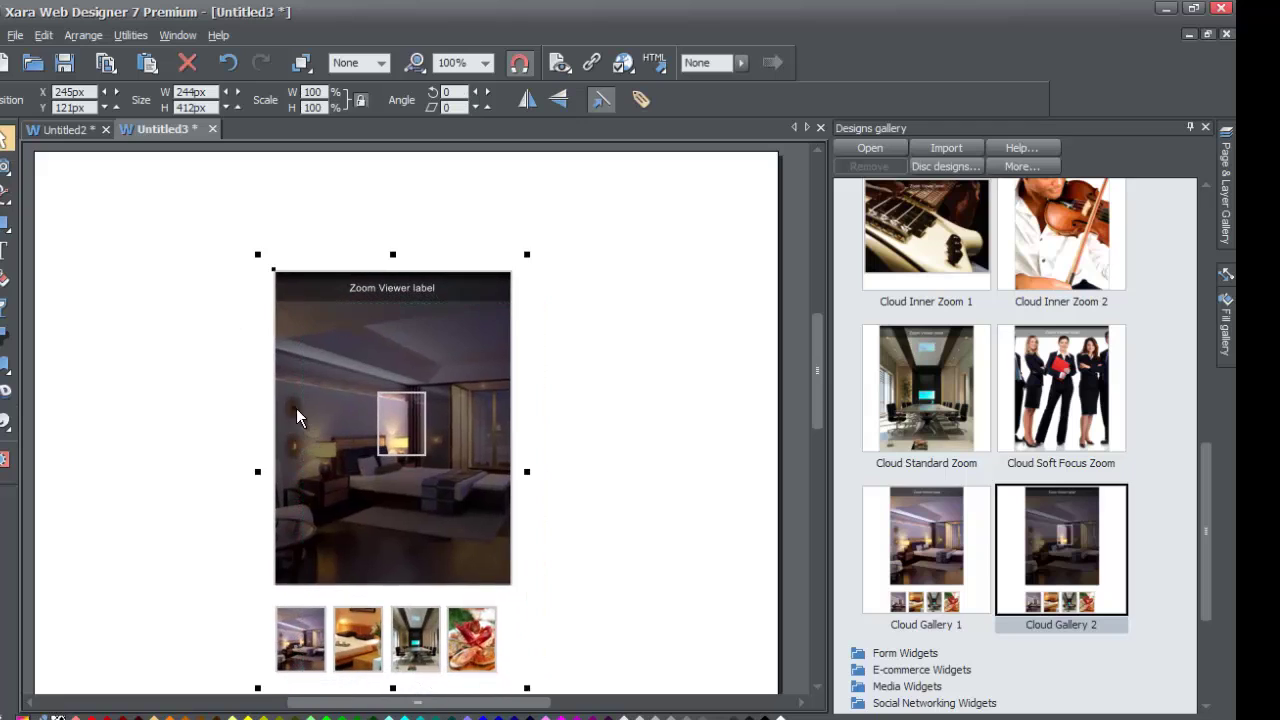
# Preview the website to test the Cloud Gallery 2 zoom on the bedroom photo, and close the preview.
pyautogui.click(15, 35)
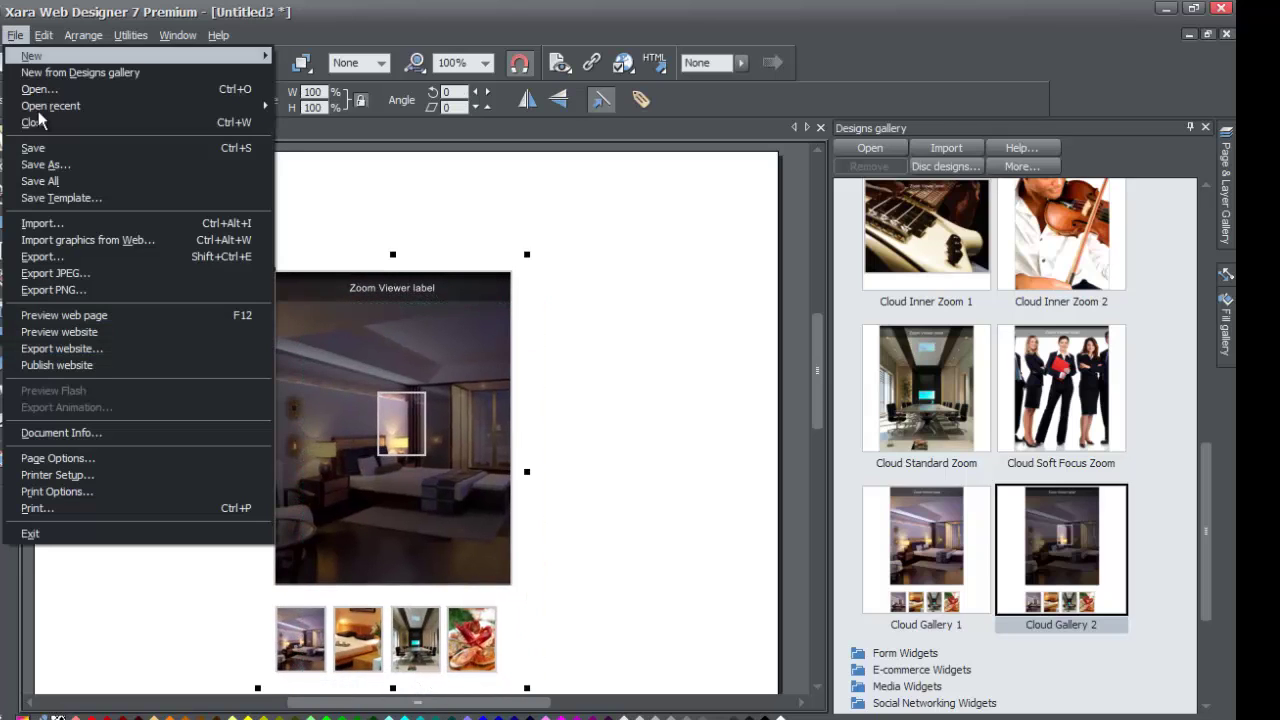
pyautogui.click(95, 332)
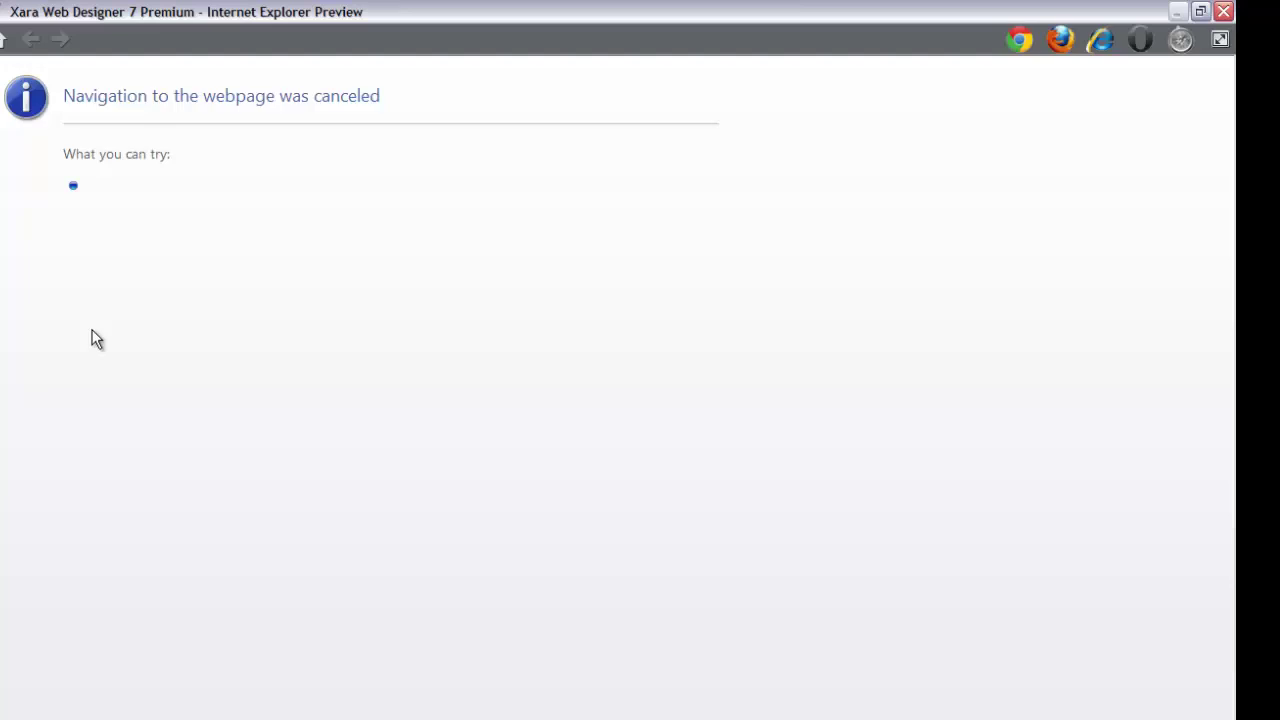
pyautogui.moveTo(520, 352)
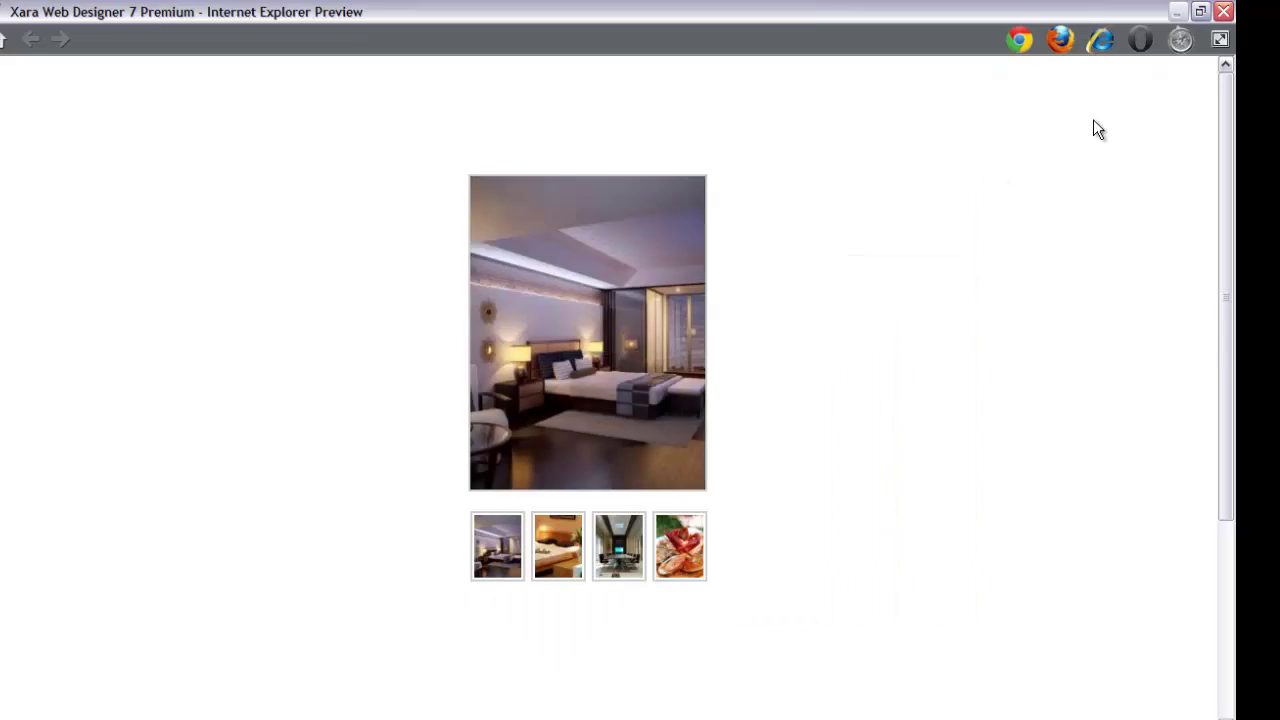
pyautogui.click(1223, 11)
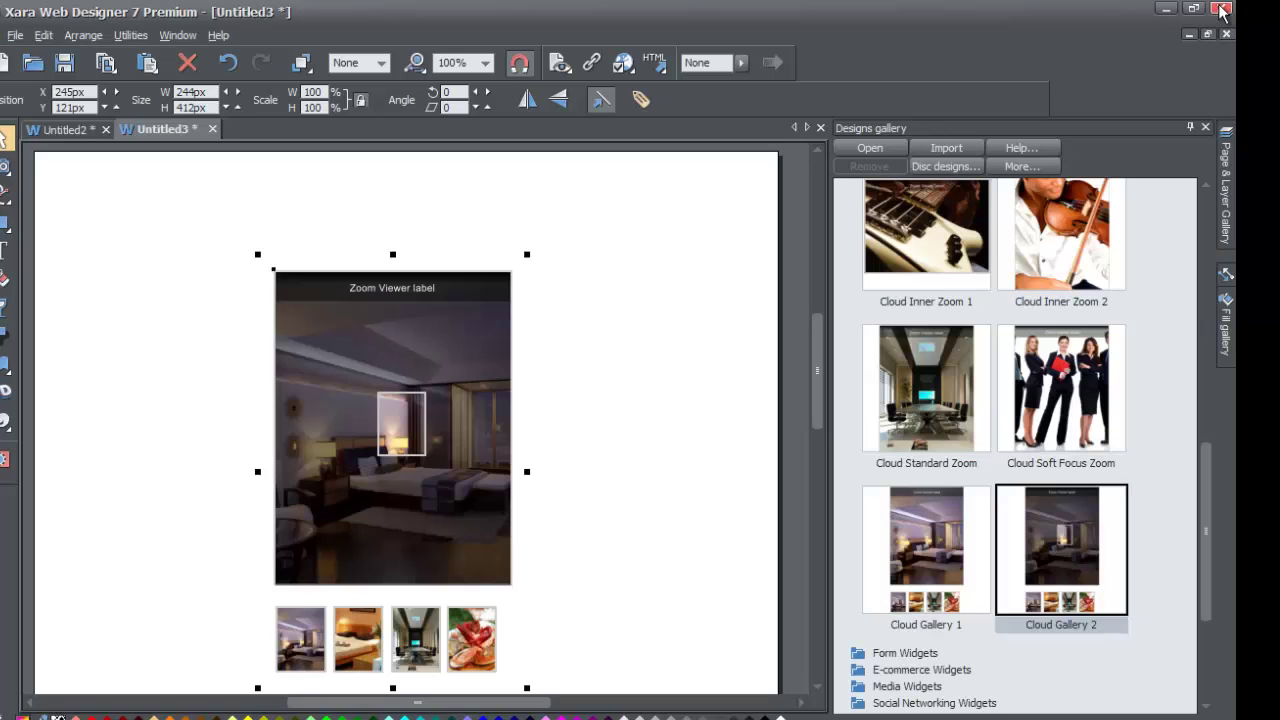
# Delete the Cloud Gallery 2 widget from the page.
pyautogui.click(655, 329)
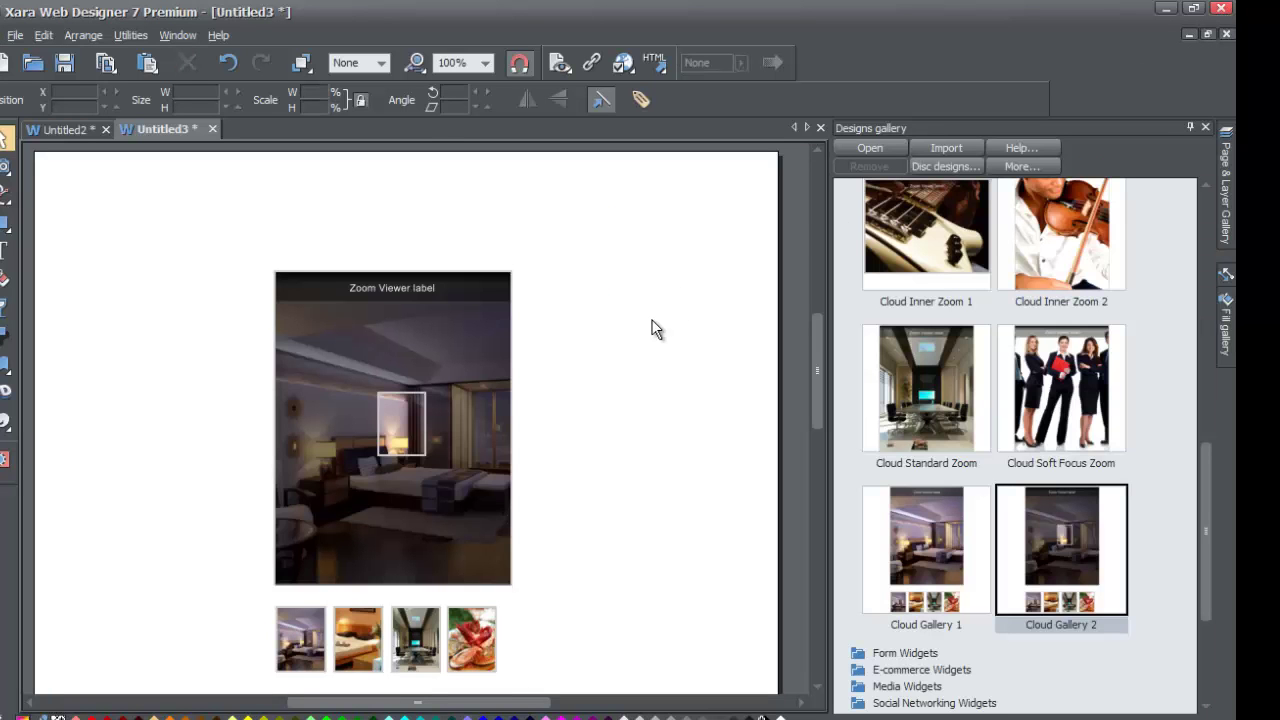
pyautogui.click(393, 389)
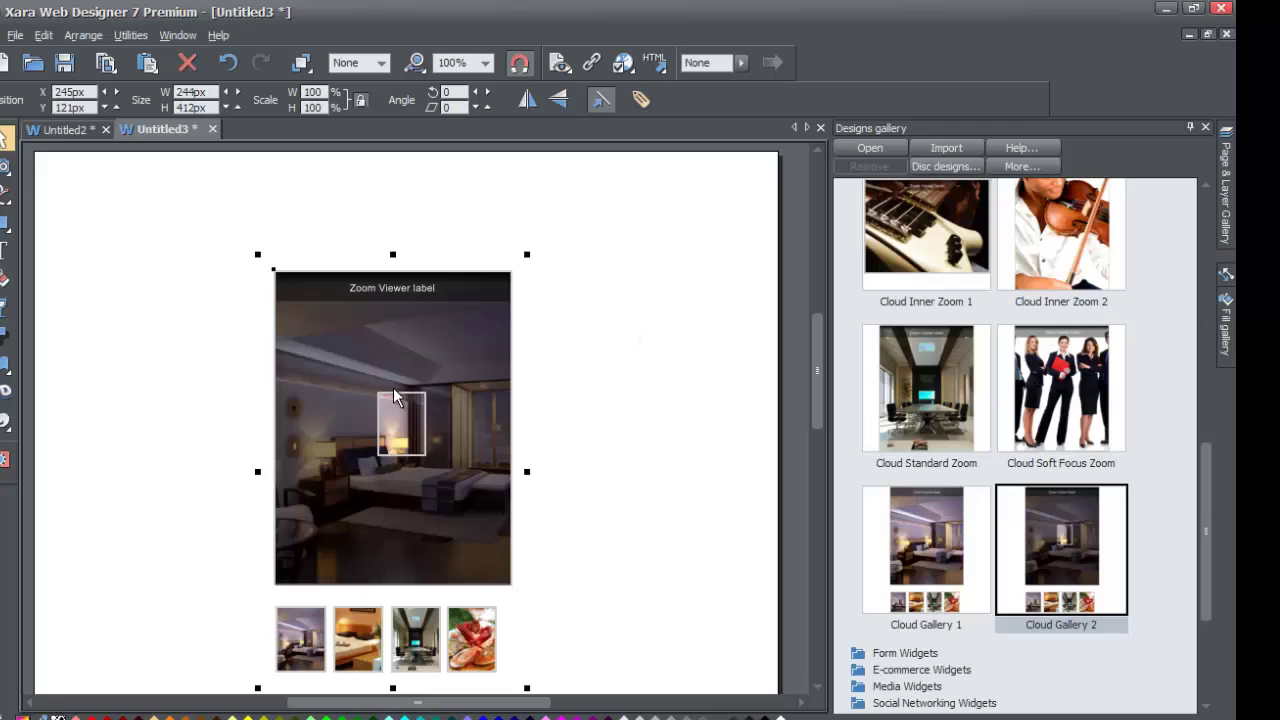
pyautogui.press('Delete')
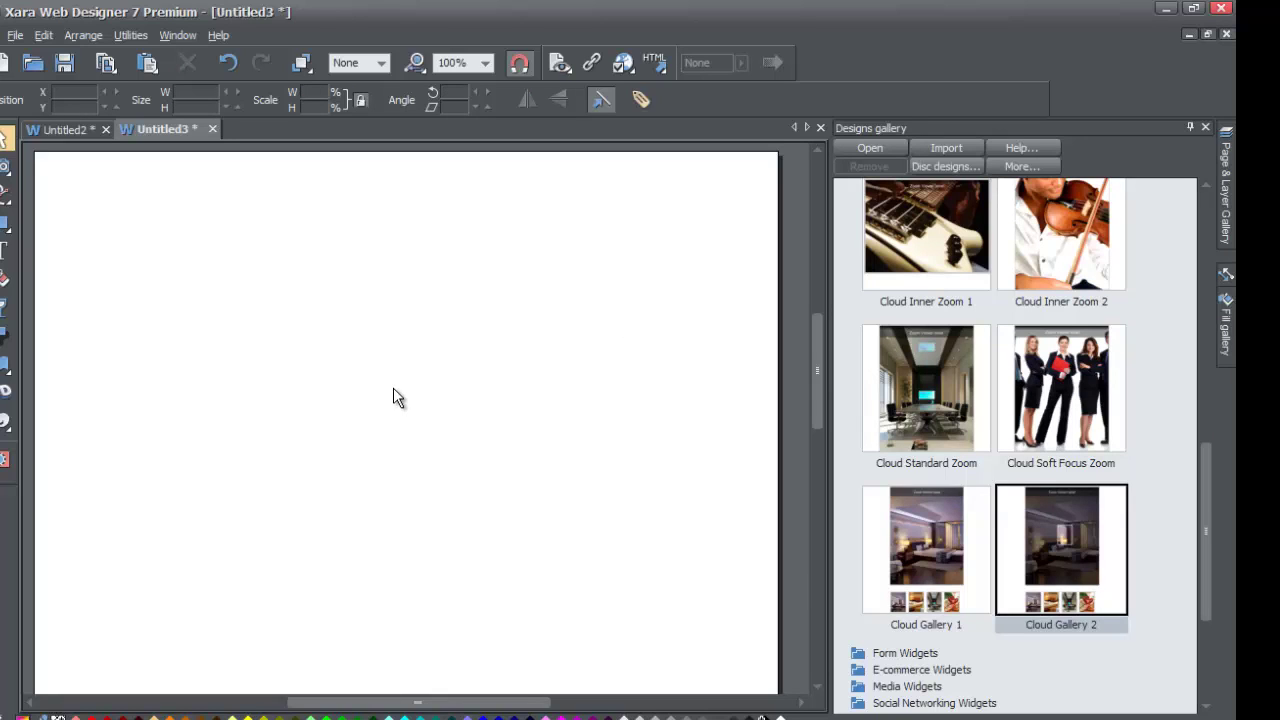